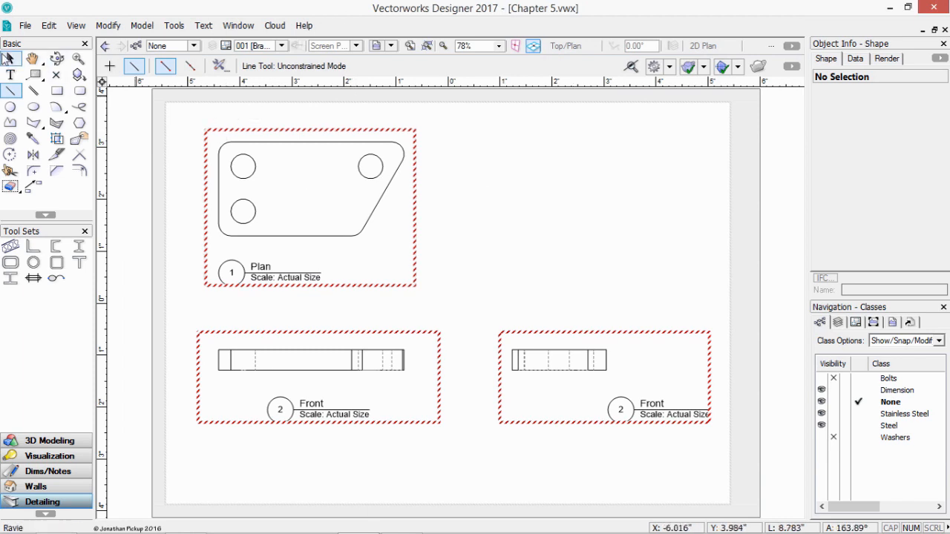
# Update all of the sheet's out-of-date viewports, leaving nothing selected
pyautogui.click(11, 58)
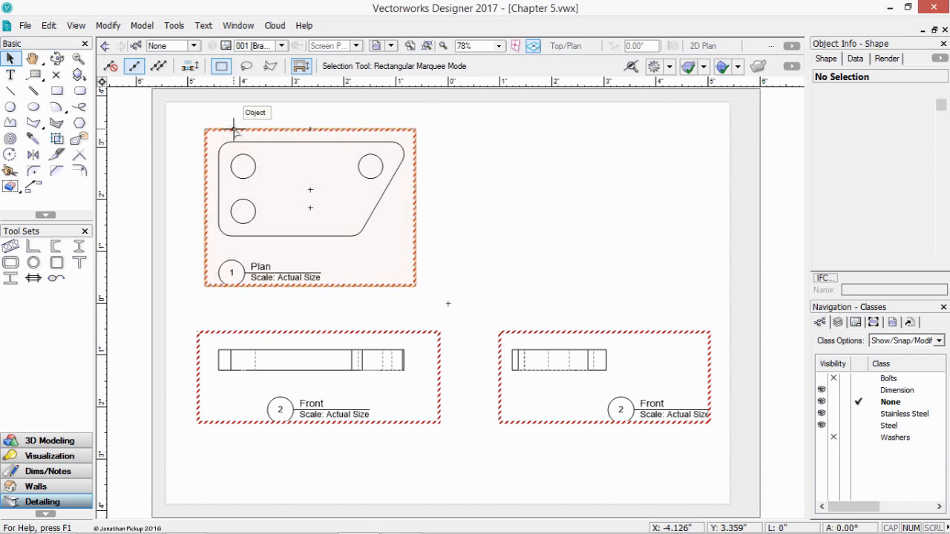
pyautogui.click(233, 130)
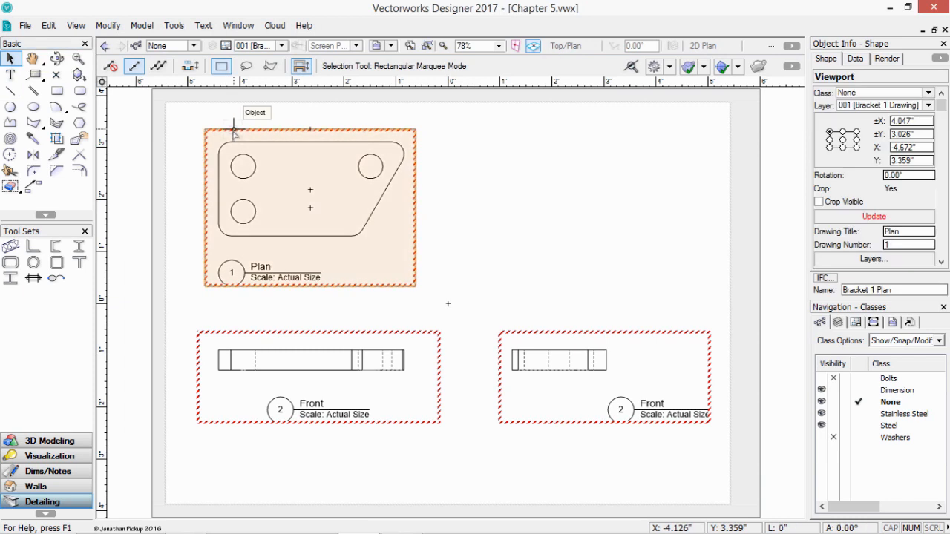
pyautogui.click(77, 26)
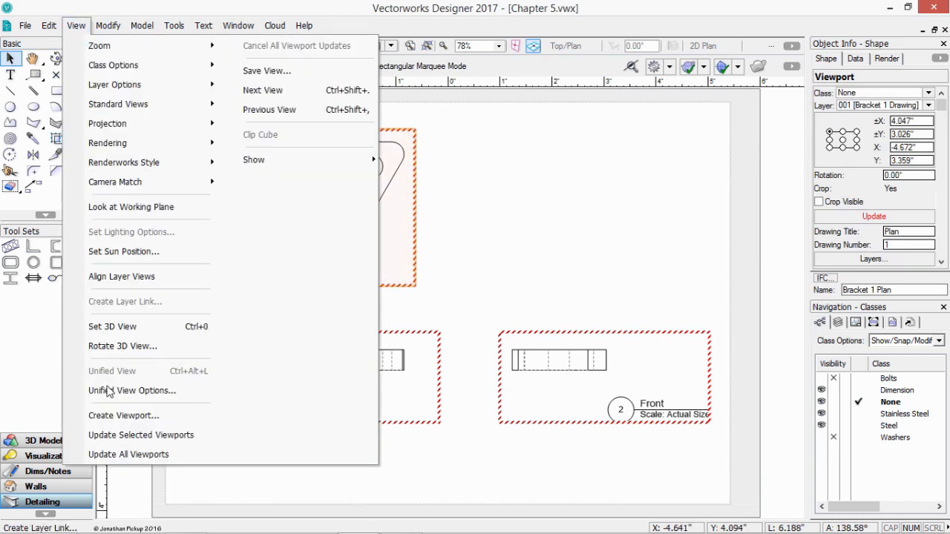
pyautogui.click(111, 455)
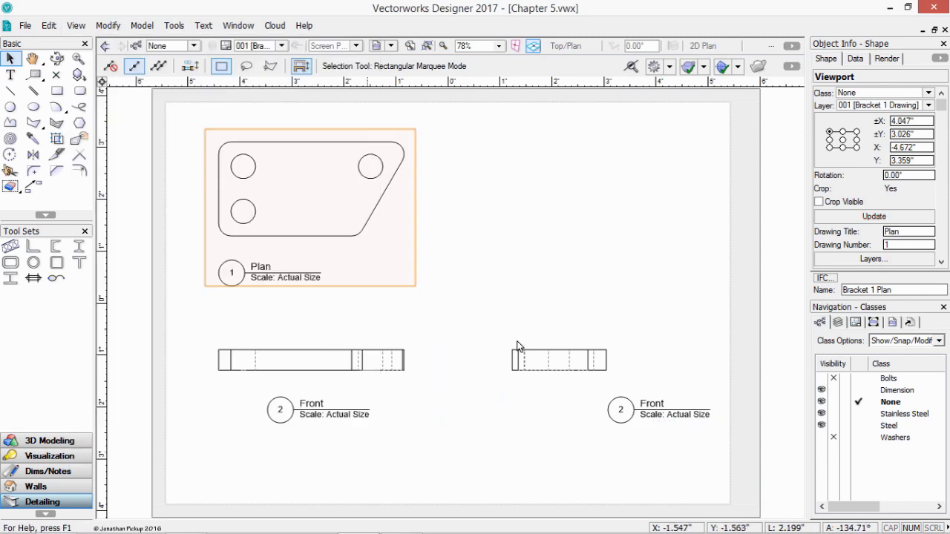
pyautogui.click(550, 315)
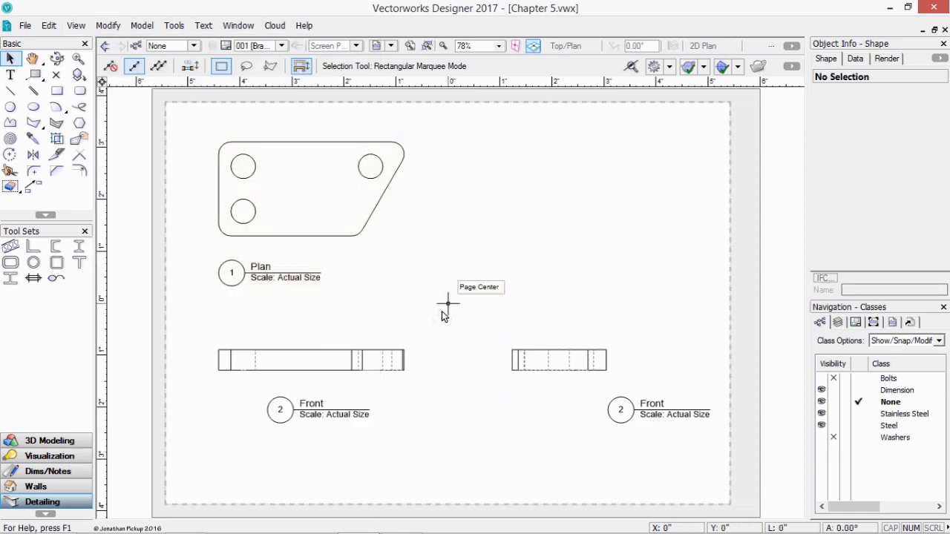
# In the Front viewport's annotations, move the drawing label below the view's left end, to about X -4.408 in, Y -2.308 in
pyautogui.click(258, 278)
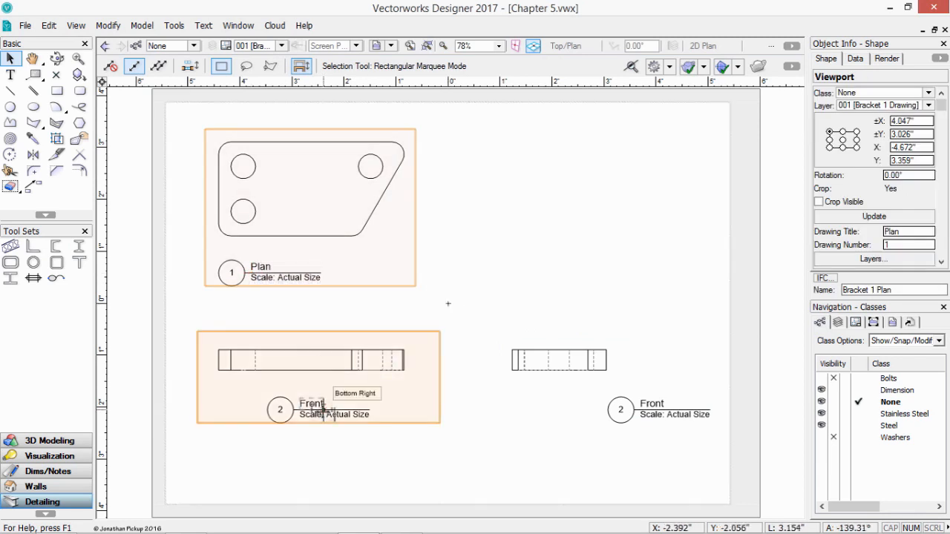
pyautogui.click(267, 409)
pyautogui.rightClick(267, 409)
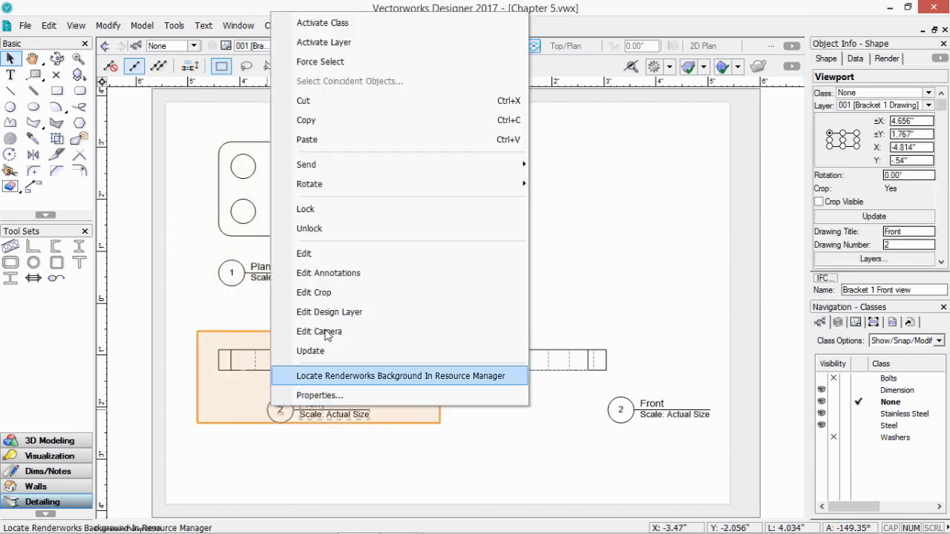
pyautogui.click(324, 273)
pyautogui.click(267, 409)
pyautogui.moveTo(268, 409)
pyautogui.mouseDown()
pyautogui.moveTo(213, 372)
pyautogui.moveTo(217, 422)
pyautogui.mouseUp()
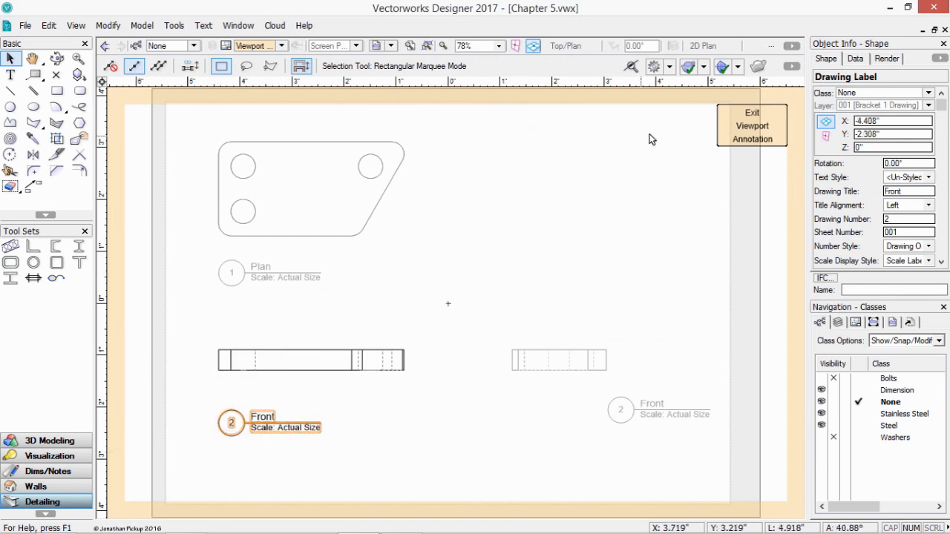
pyautogui.click(743, 137)
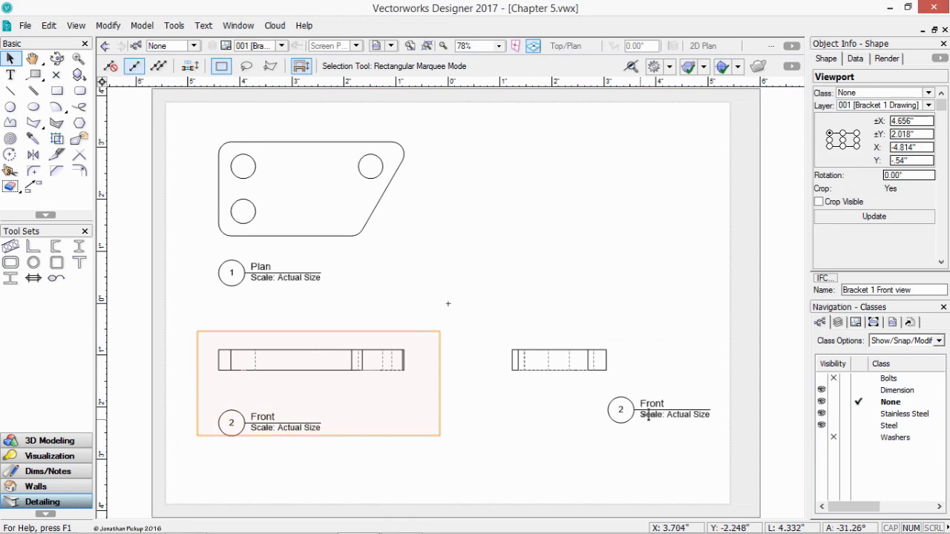
# In the side view viewport's annotations, move the drawing label below the view's left end, to about X 1.235 in, Y -2.308 in
pyautogui.keyDown('shift'); pyautogui.click(640, 410); pyautogui.keyUp('shift')
pyautogui.click(640, 410)
pyautogui.rightClick(649, 410)
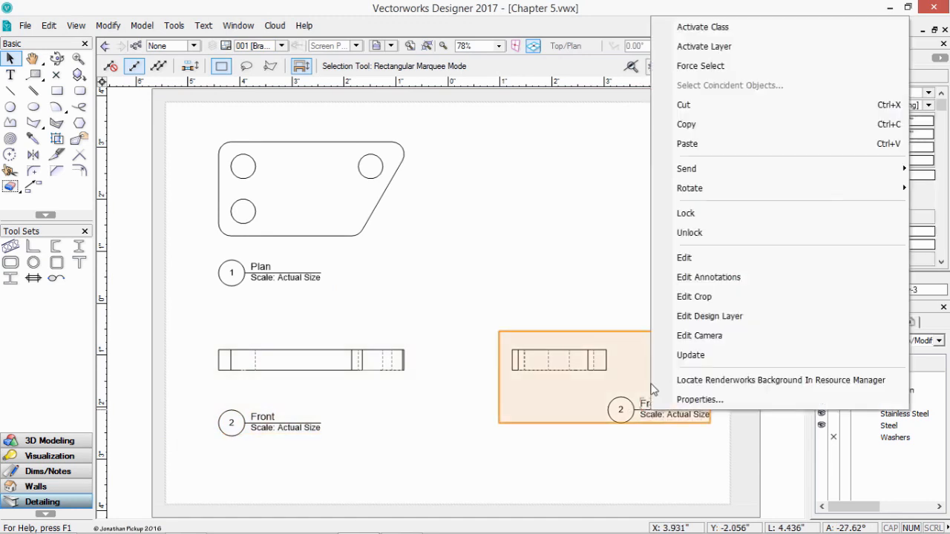
pyautogui.click(681, 280)
pyautogui.click(672, 313)
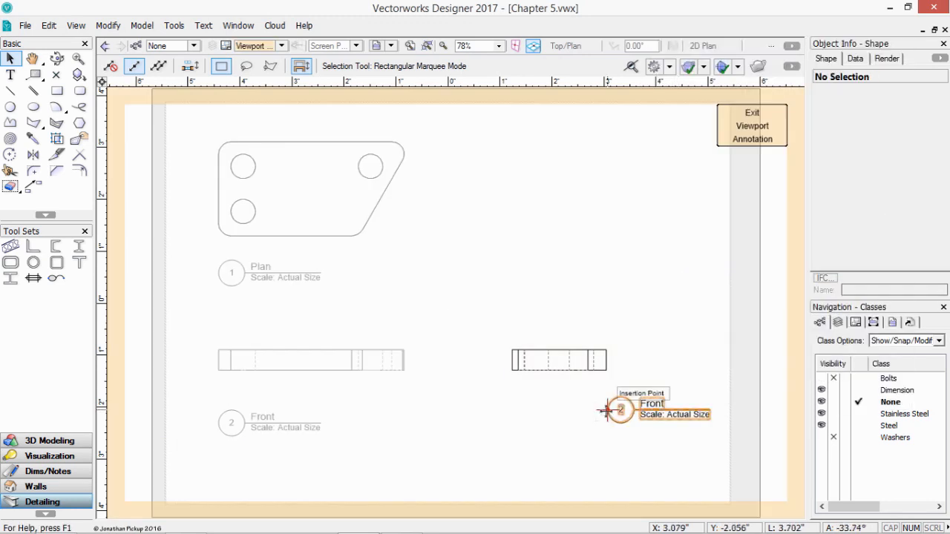
pyautogui.moveTo(608, 409)
pyautogui.mouseDown()
pyautogui.moveTo(509, 340)
pyautogui.moveTo(511, 349)
pyautogui.moveTo(329, 422)
pyautogui.moveTo(524, 423)
pyautogui.moveTo(512, 422)
pyautogui.mouseUp()
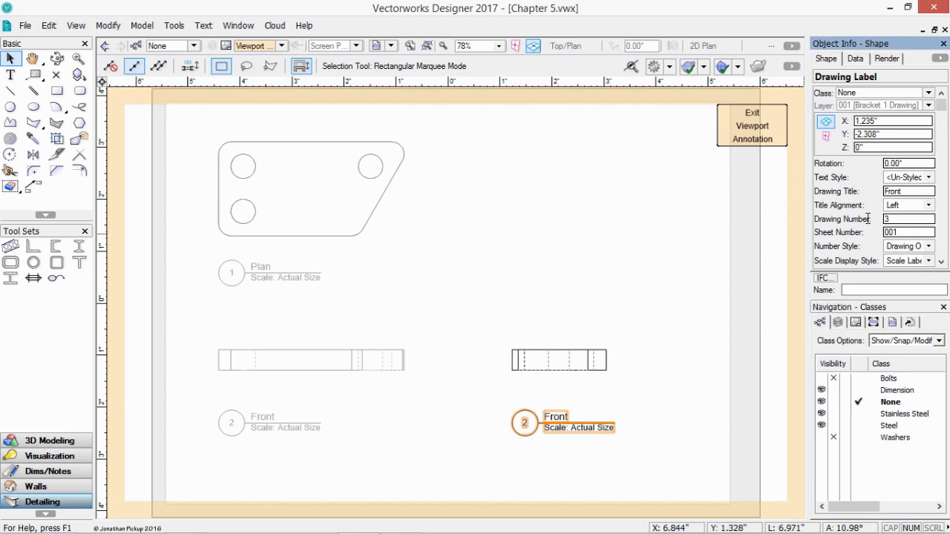
# Set the side view label's drawing number to 3 and its title to Side, and finish editing the annotations
pyautogui.press('Return')
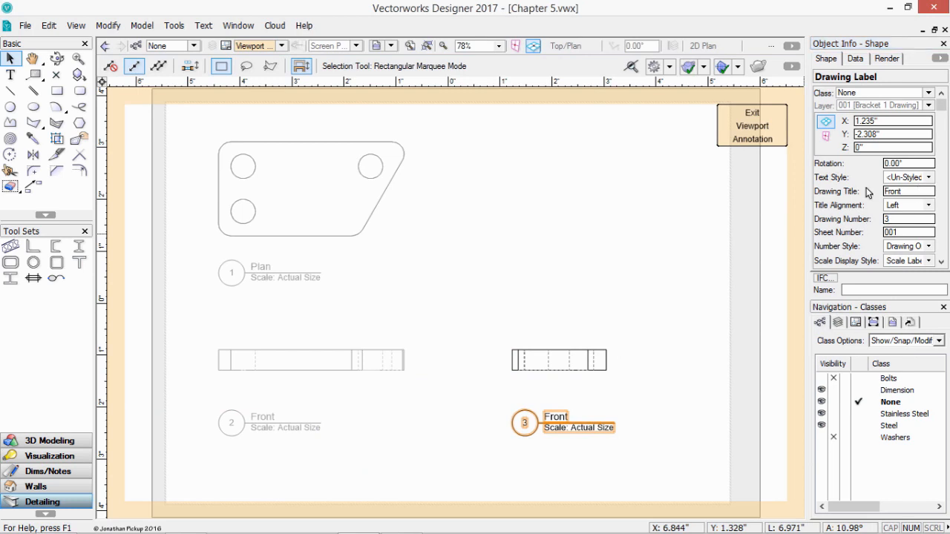
pyautogui.click(902, 191)
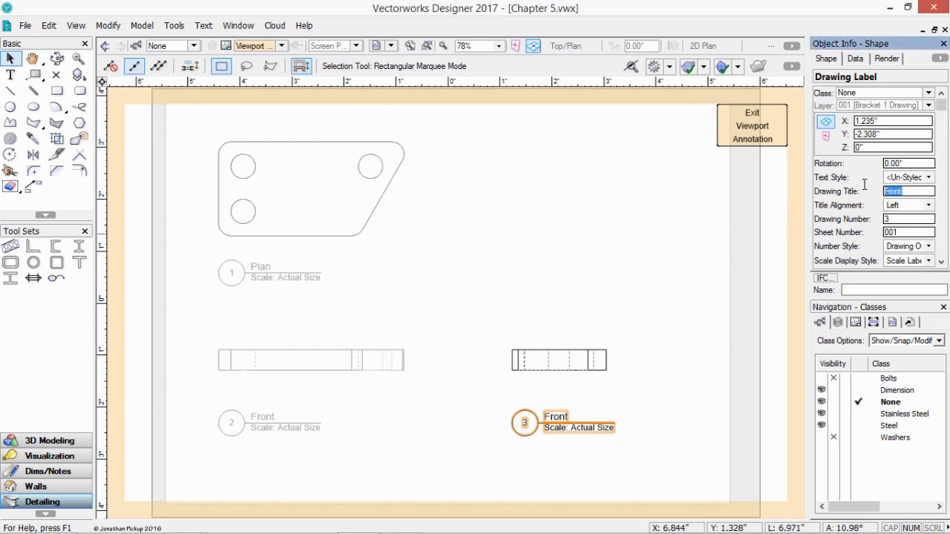
pyautogui.write('Side')
pyautogui.press('Return')
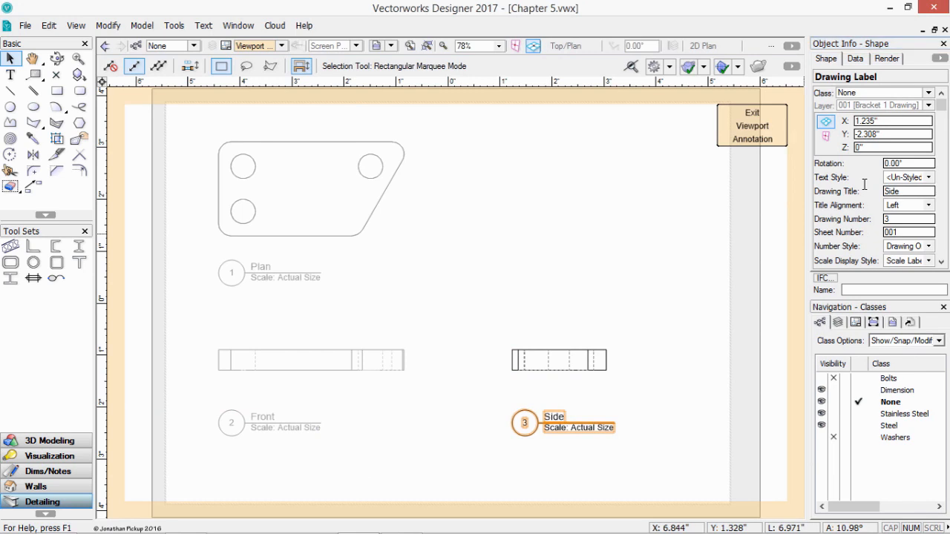
pyautogui.click(758, 140)
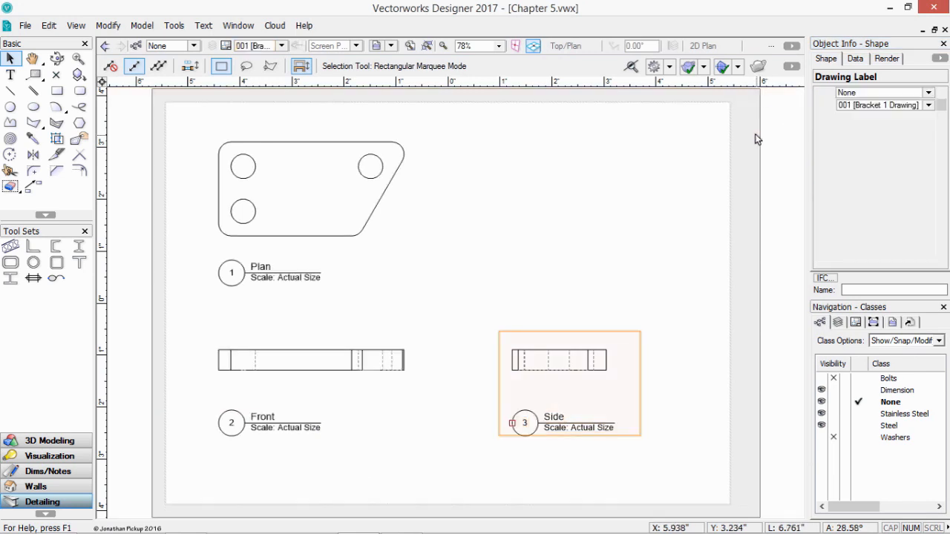
# In the Plan viewport's annotations, draw lines extending the plate's upper and slanted edges past the rounded corner, and connect them at their intersection
pyautogui.rightClick(261, 267)
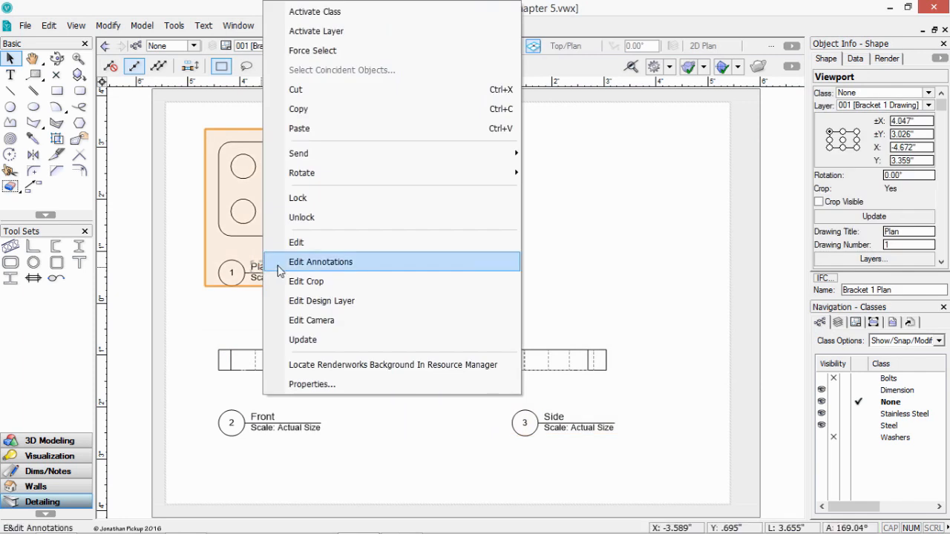
pyautogui.click(319, 262)
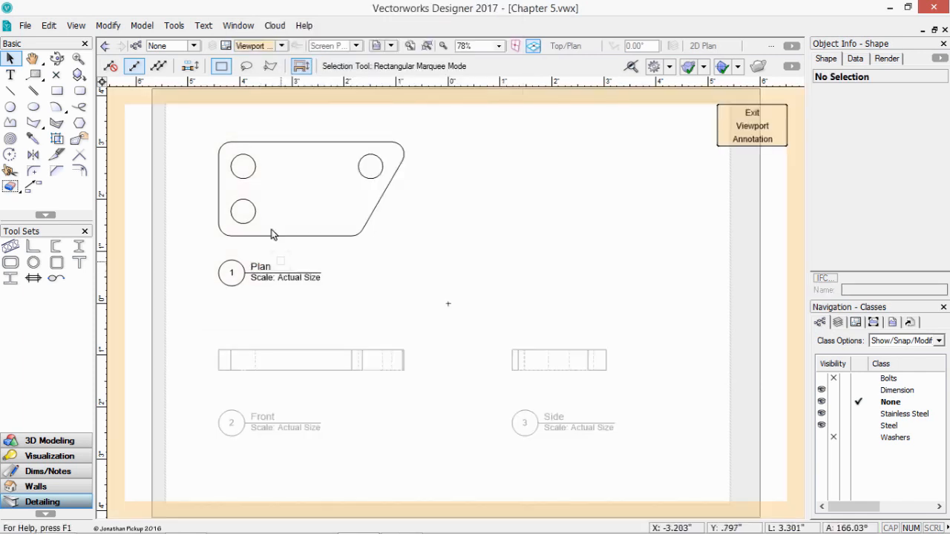
pyautogui.click(11, 90)
pyautogui.click(392, 141)
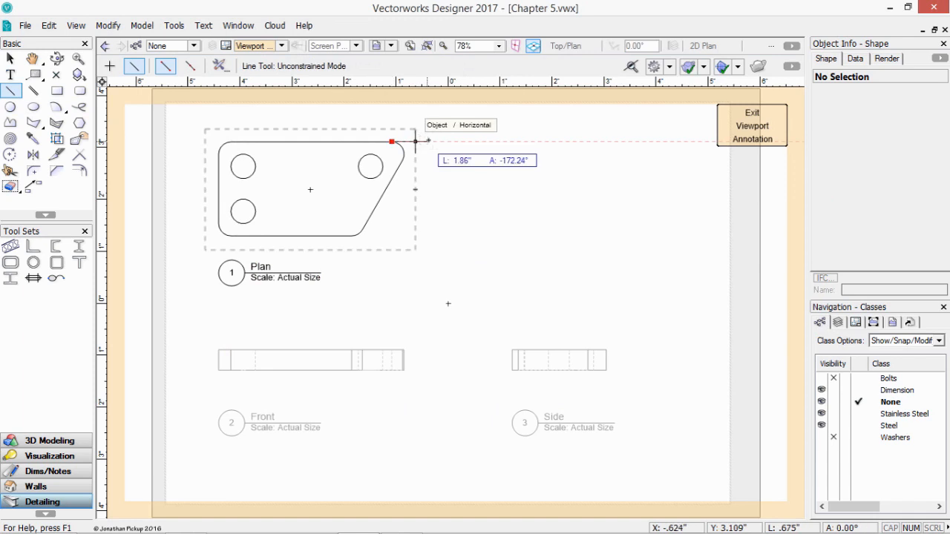
pyautogui.click(415, 141)
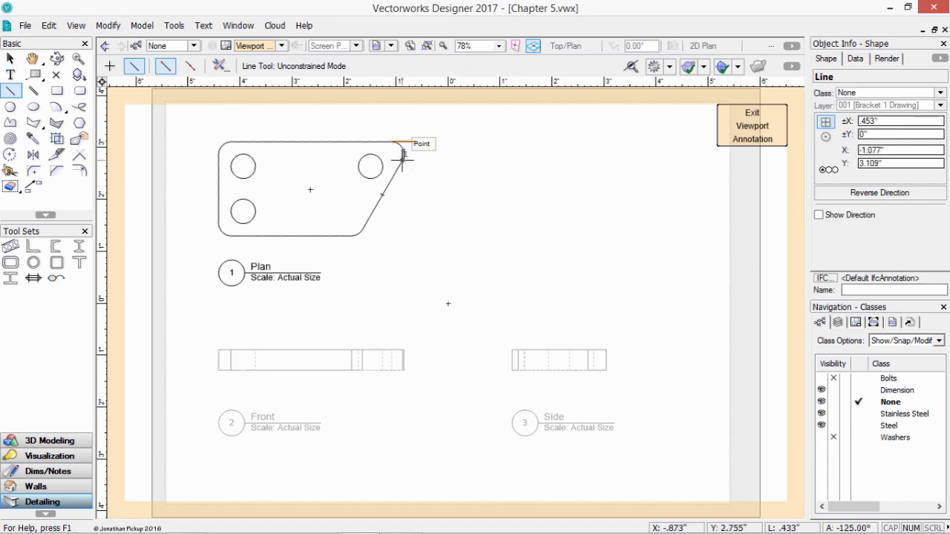
pyautogui.click(403, 157)
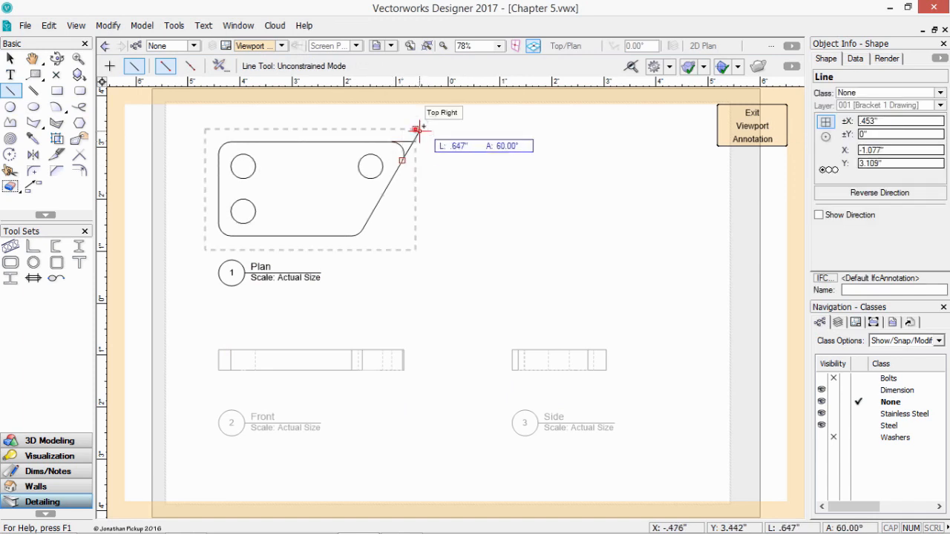
pyautogui.click(420, 129)
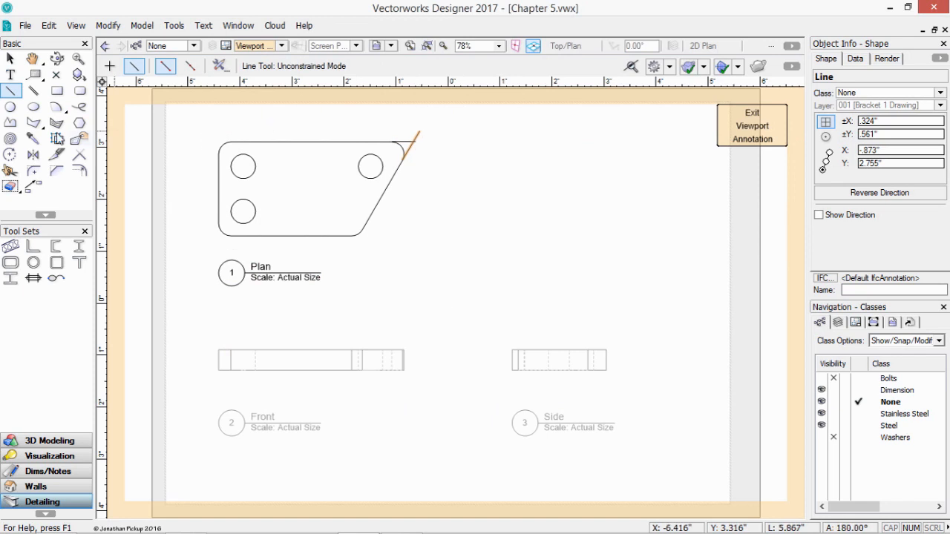
pyautogui.click(80, 155)
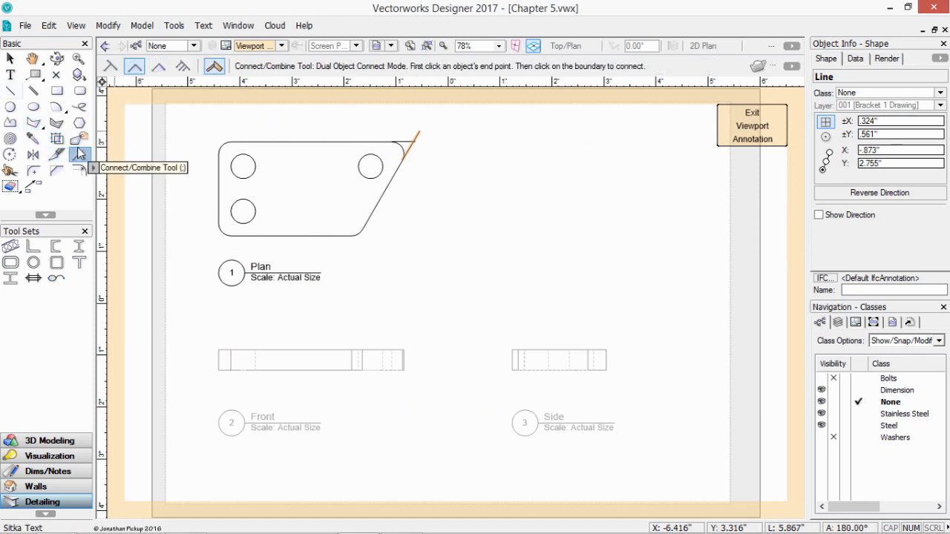
pyautogui.click(427, 152)
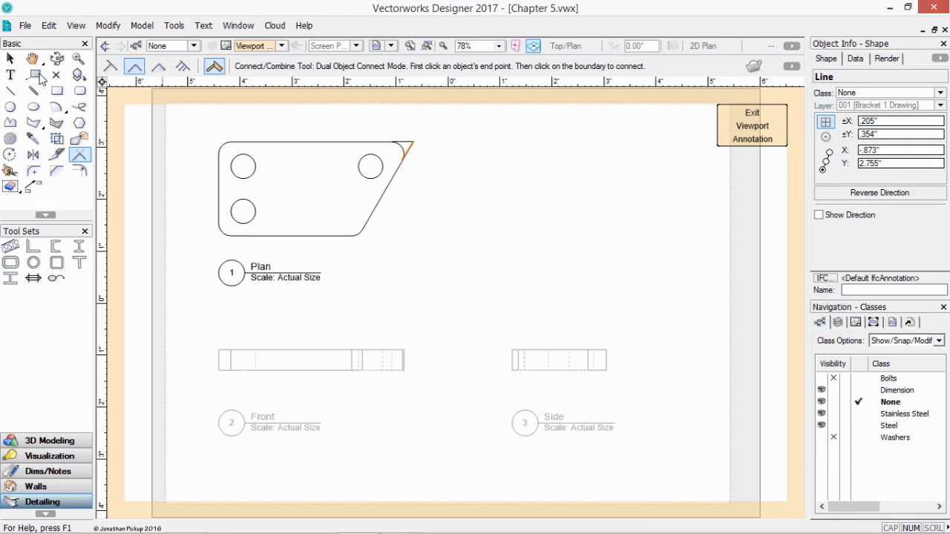
# Give both corner extension lines the Dash Style-1 line type
pyautogui.click(10, 58)
pyautogui.moveTo(369, 125); pyautogui.dragTo(450, 172)
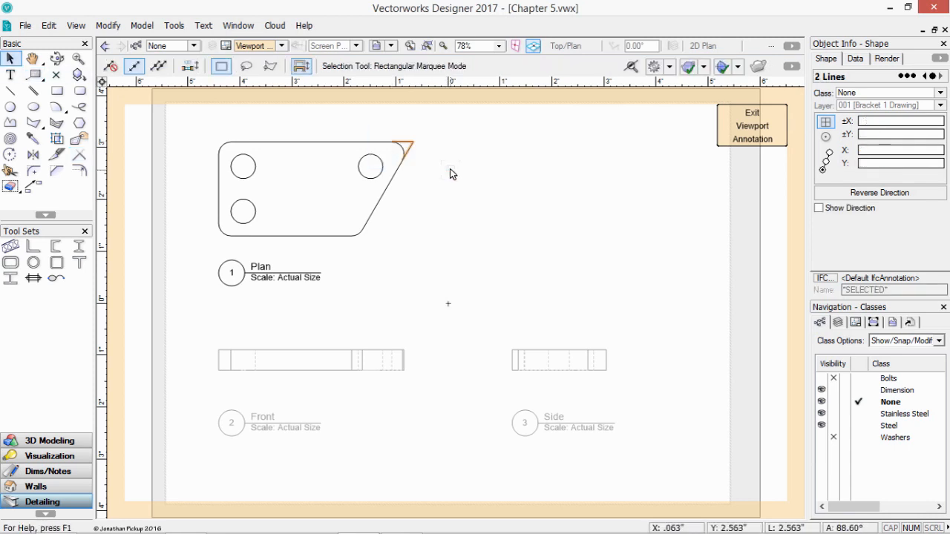
pyautogui.click(238, 25)
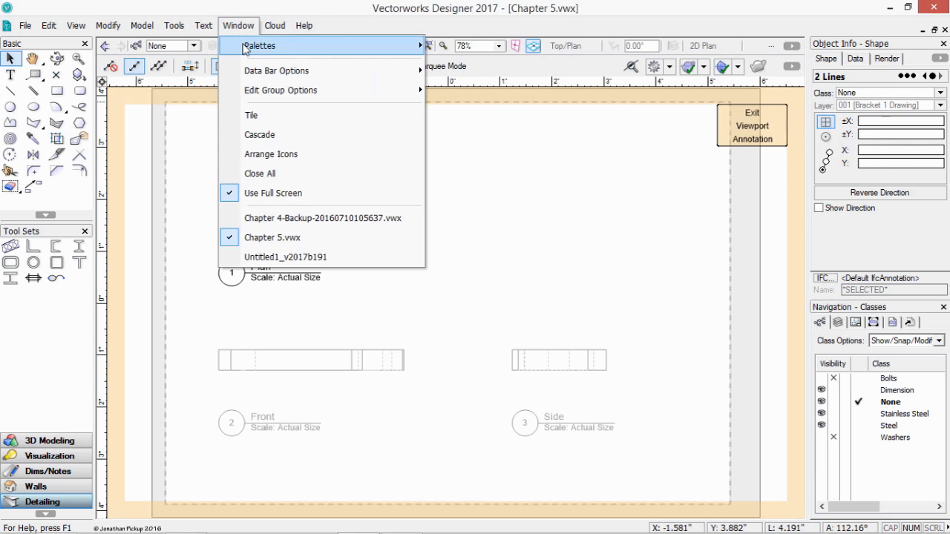
pyautogui.moveTo(245, 47)
pyautogui.click(461, 66)
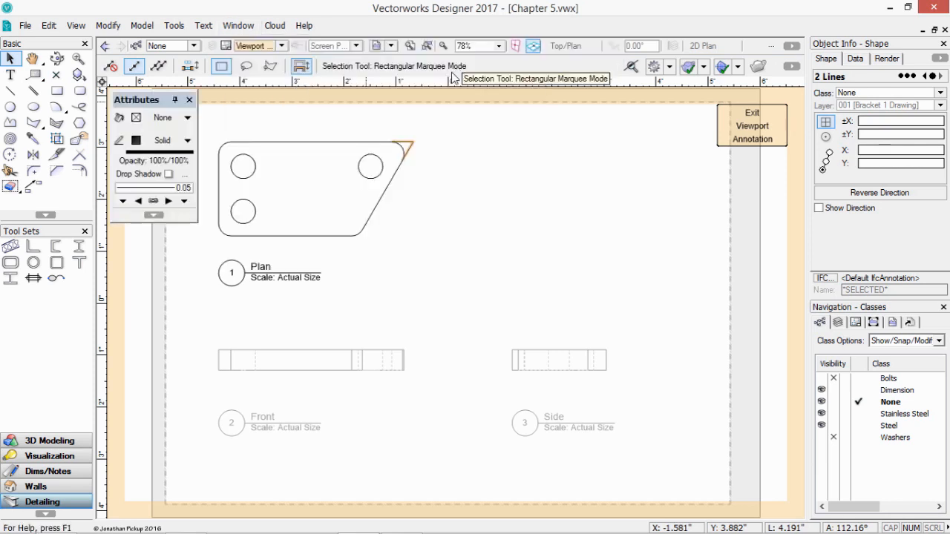
pyautogui.click(170, 145)
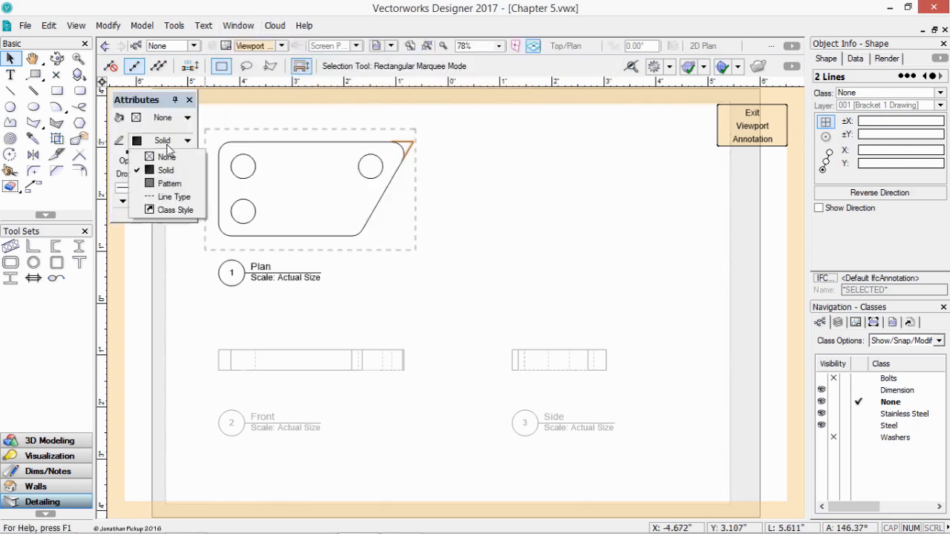
pyautogui.click(173, 196)
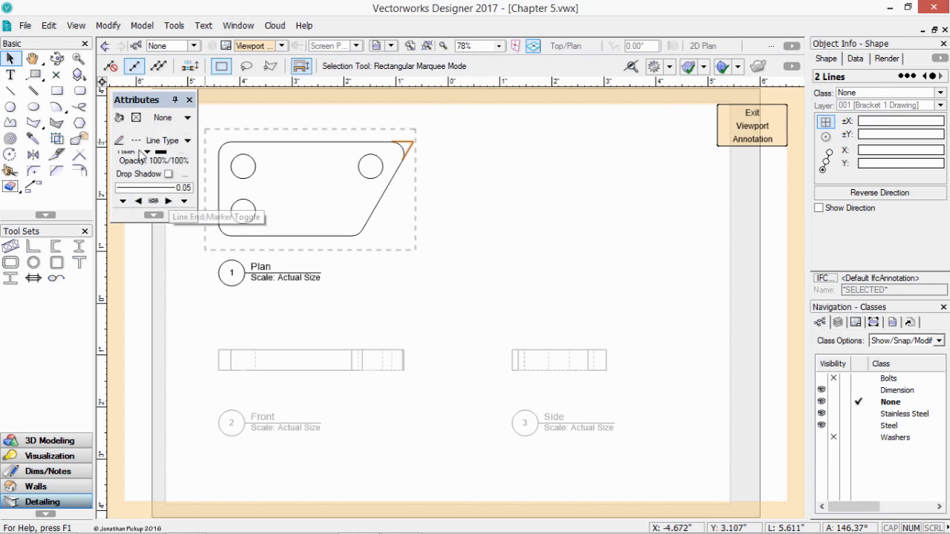
pyautogui.click(130, 150)
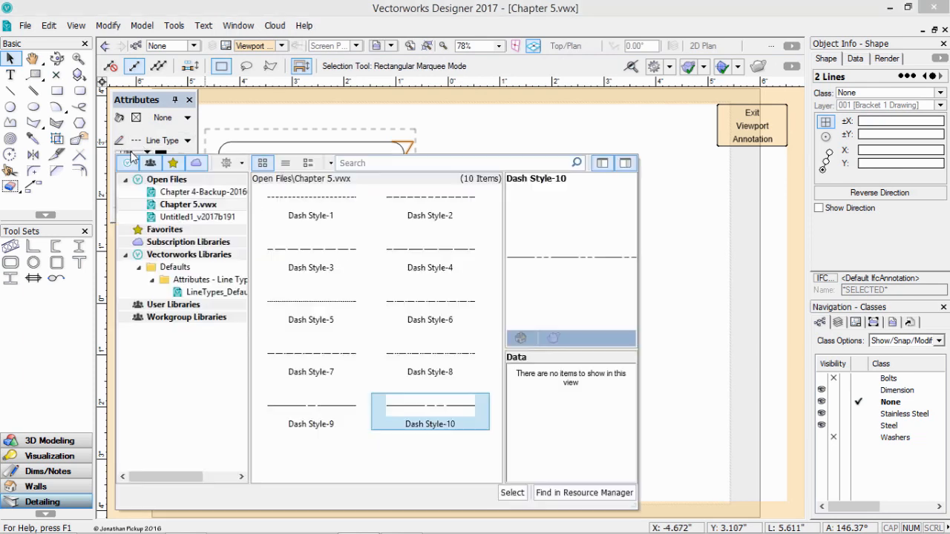
pyautogui.click(302, 203)
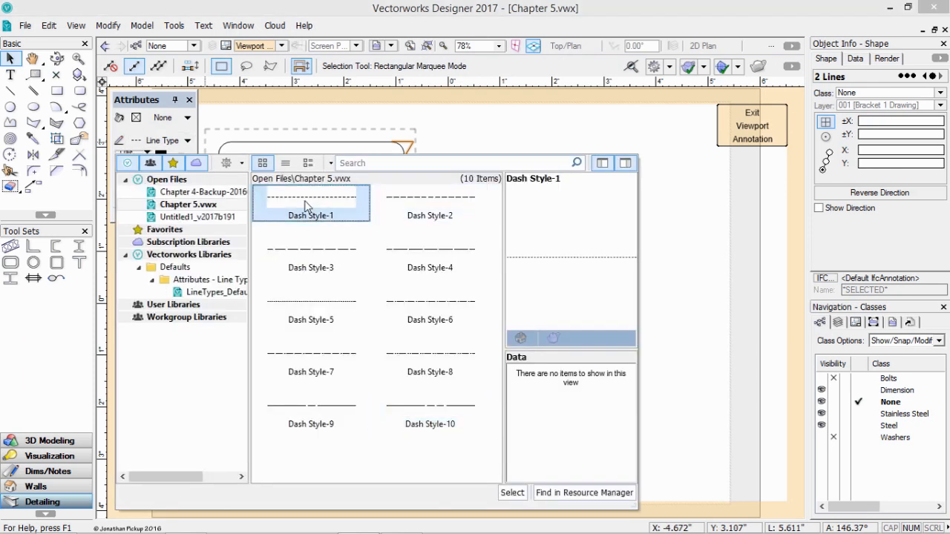
pyautogui.doubleClick(309, 199)
pyautogui.click(479, 217)
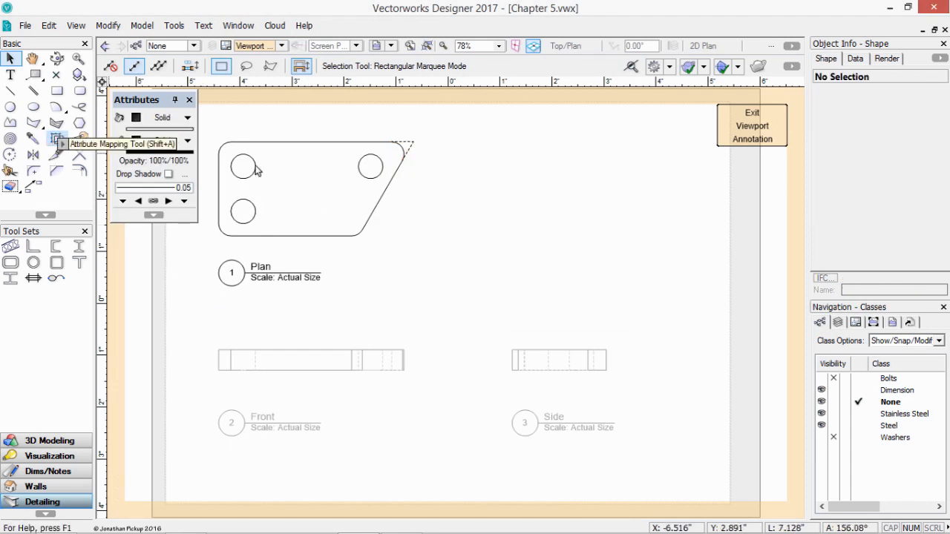
# Add a constrained horizontal dimension above the plate, from its left edge to the intersection of the dashed corner lines
pyautogui.moveTo(283, 181)
pyautogui.mouseDown()
pyautogui.moveTo(369, 228)
pyautogui.moveTo(367, 269)
pyautogui.moveTo(389, 297)
pyautogui.mouseUp()
pyautogui.scroll(-2, 344, 215)
pyautogui.scroll(4, 344, 216)
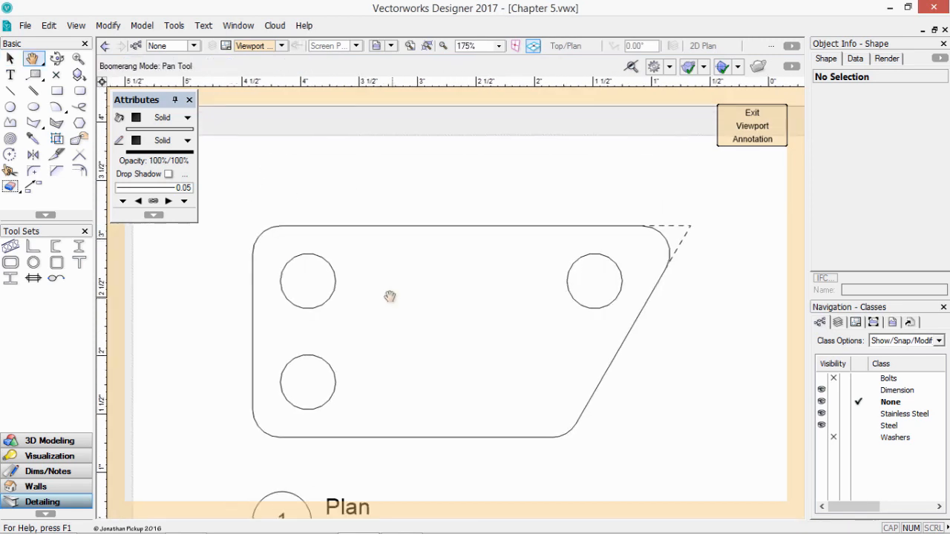
pyautogui.click(46, 470)
pyautogui.click(11, 246)
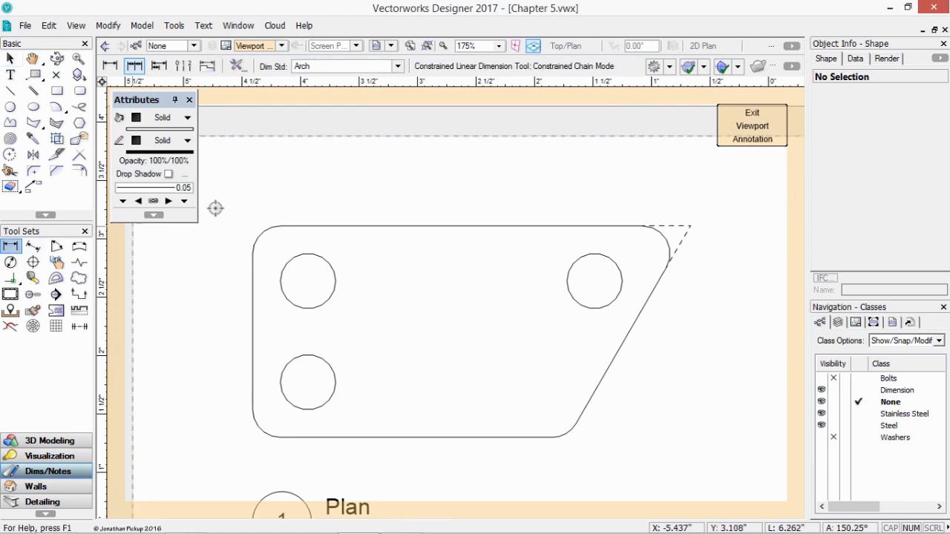
pyautogui.click(253, 254)
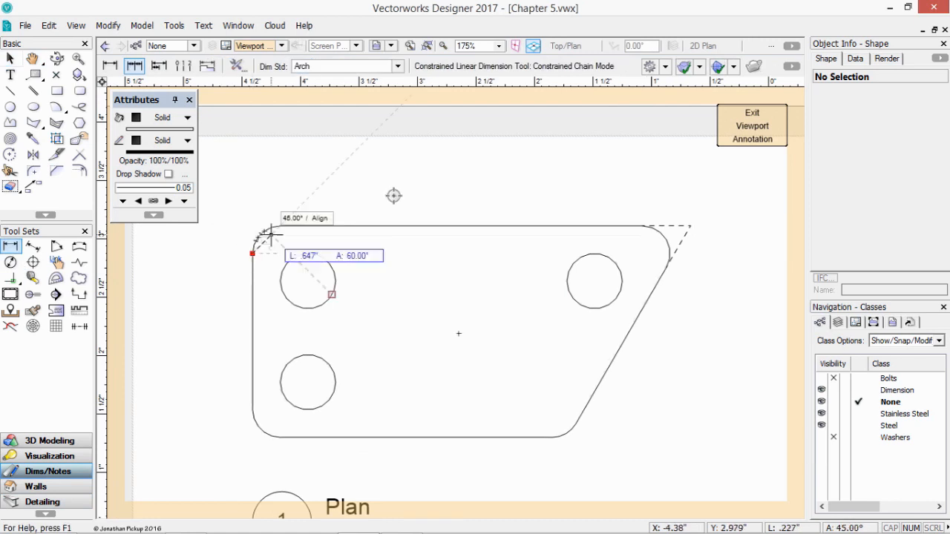
pyautogui.click(691, 222)
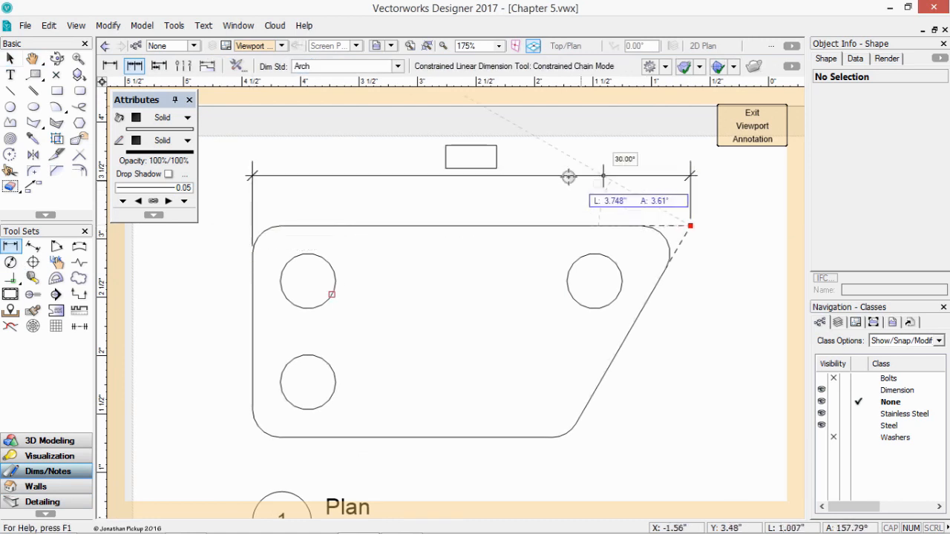
pyautogui.click(567, 186)
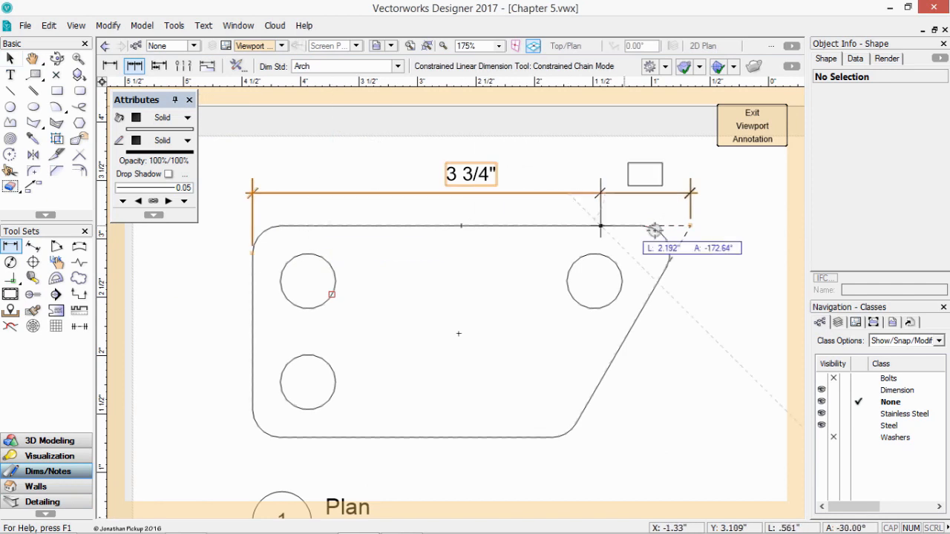
pyautogui.click(695, 218)
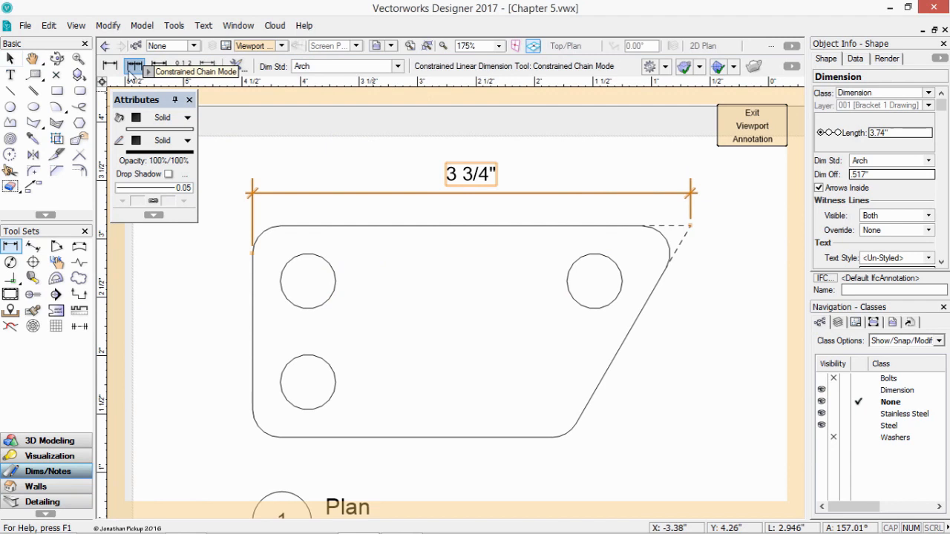
# Add a vertical chain dimension from the plate's upper edge through the extents of both left-hand holes to the lower edge
pyautogui.click(280, 225)
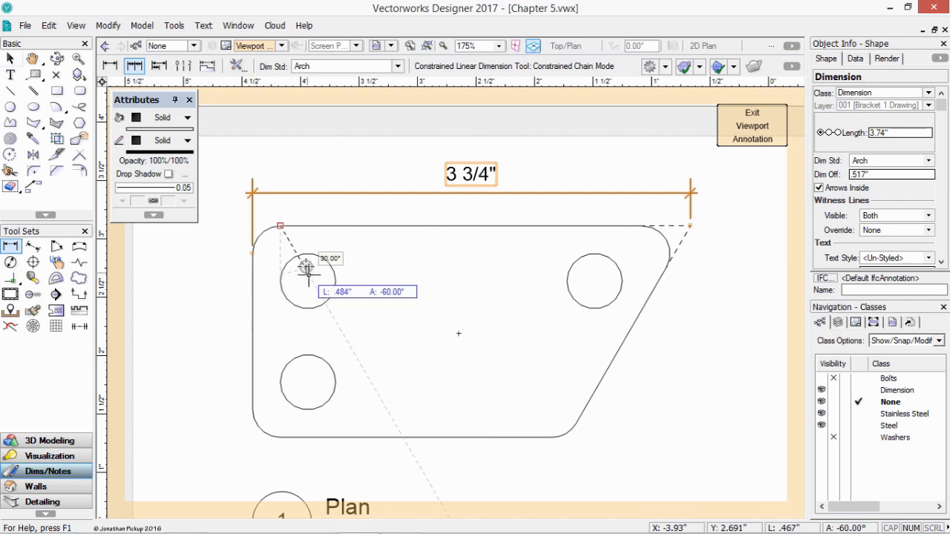
pyautogui.click(308, 254)
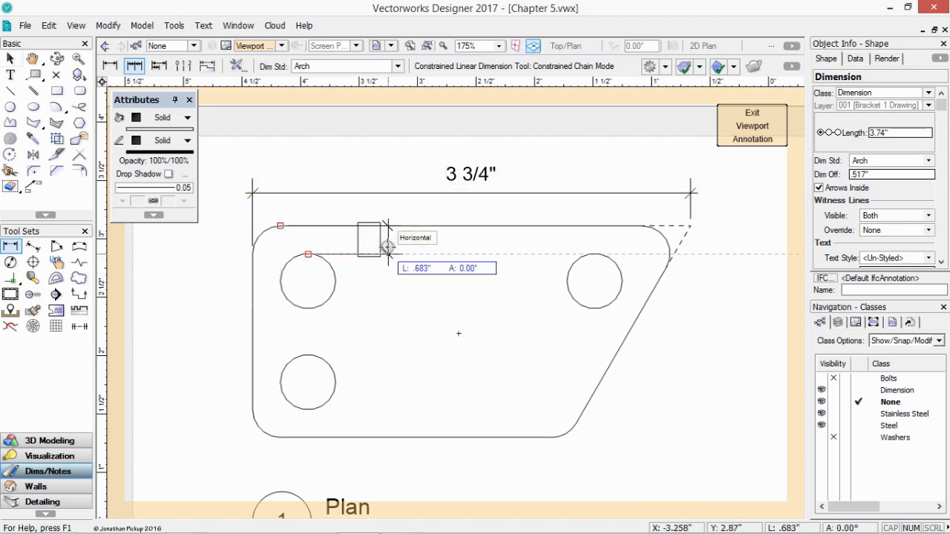
pyautogui.click(308, 308)
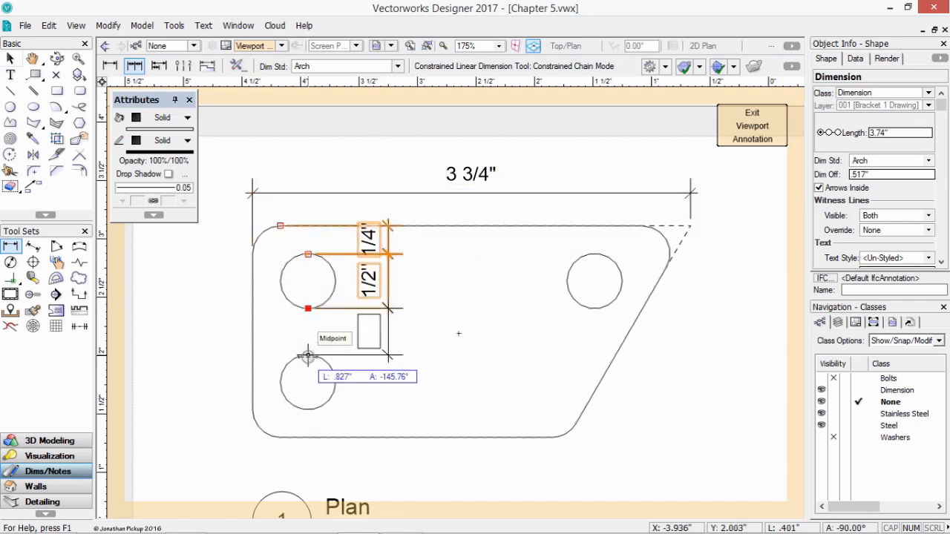
pyautogui.click(308, 355)
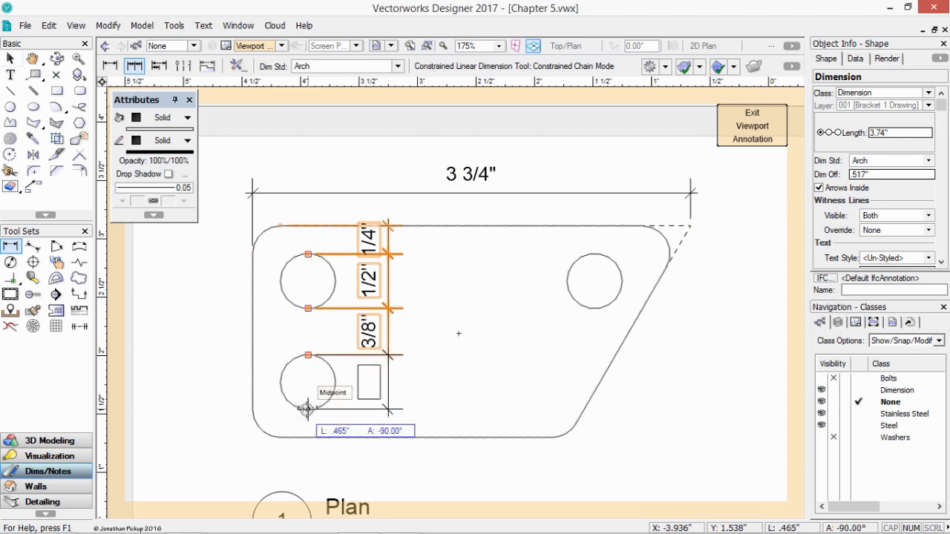
pyautogui.click(307, 409)
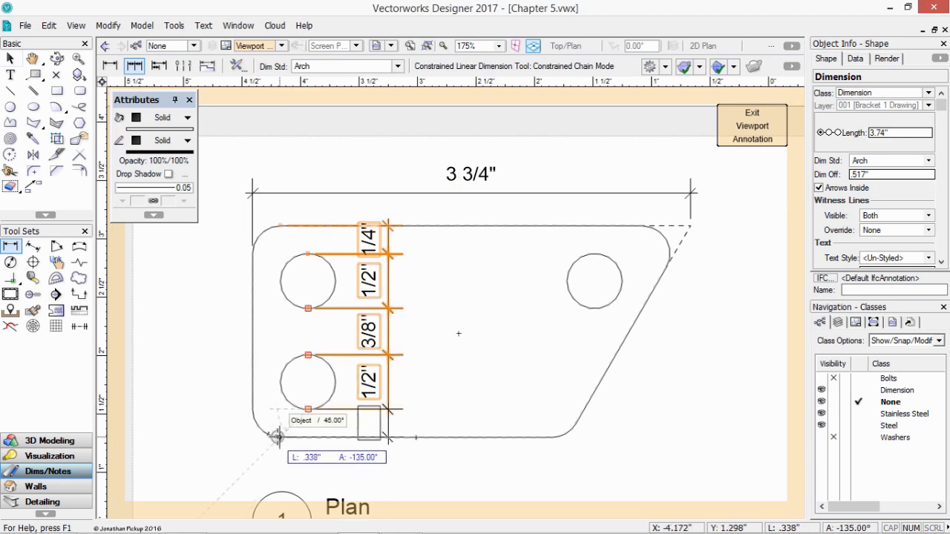
pyautogui.doubleClick(276, 437)
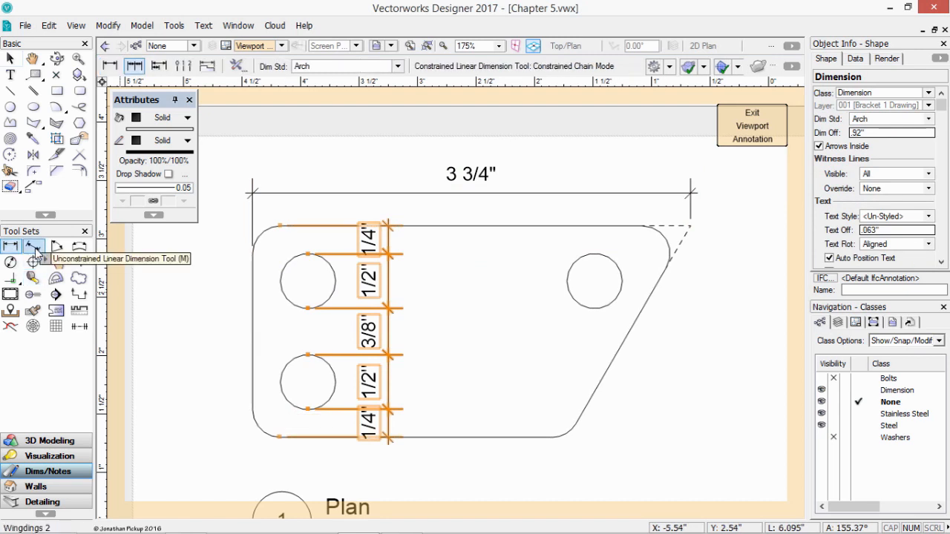
# Add an unconstrained linear dimension for the perpendicular gap between the right-hand hole and the slanted edge
pyautogui.click(34, 249)
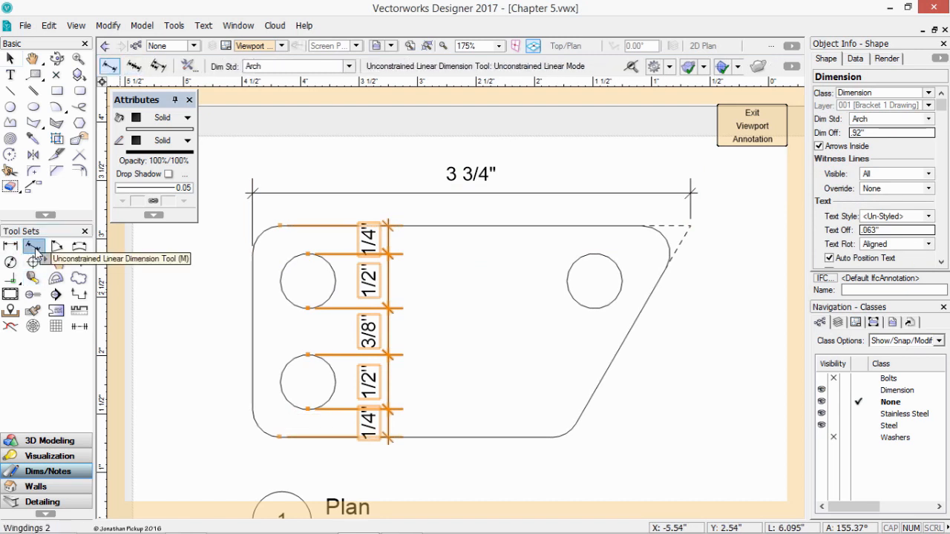
pyautogui.click(618, 294)
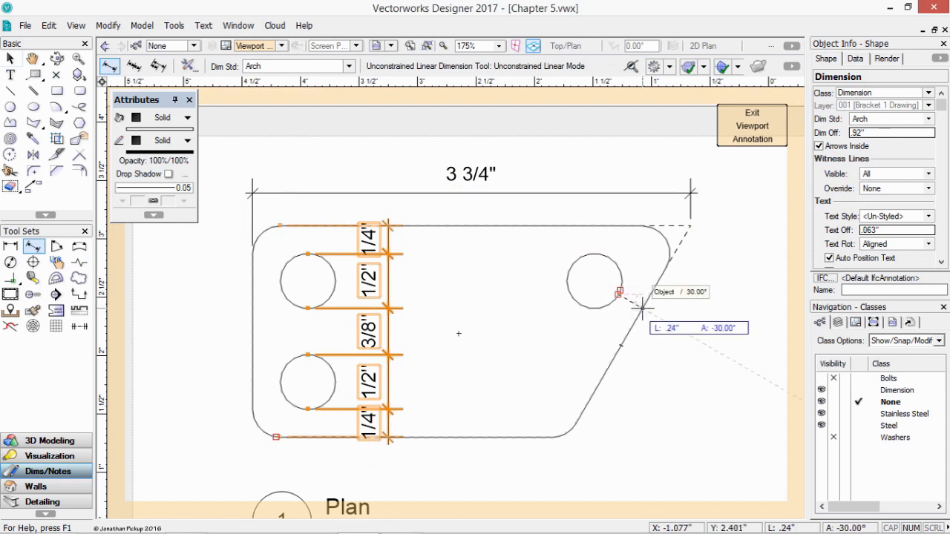
pyautogui.click(642, 308)
pyautogui.click(605, 371)
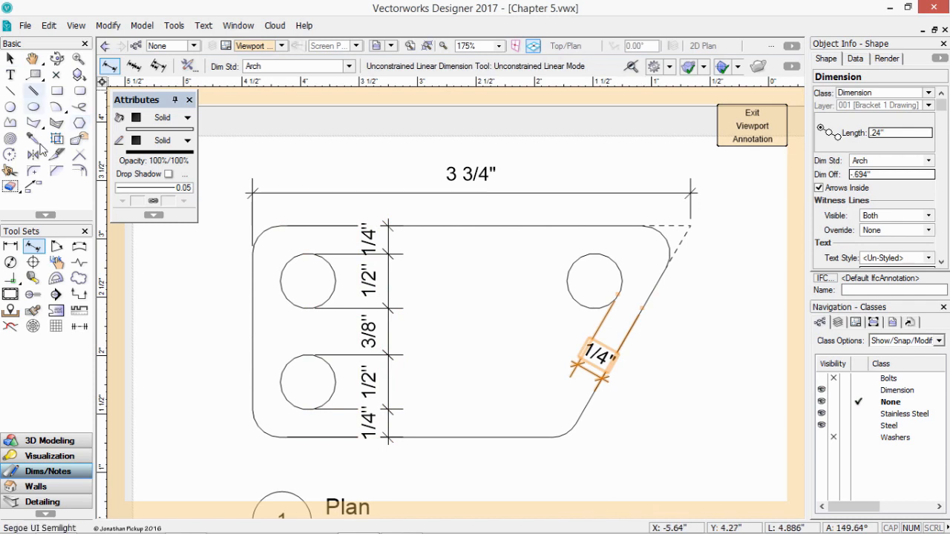
# Draw a line over the plate's slanted edge, between the ends of its two rounded corners
pyautogui.click(12, 93)
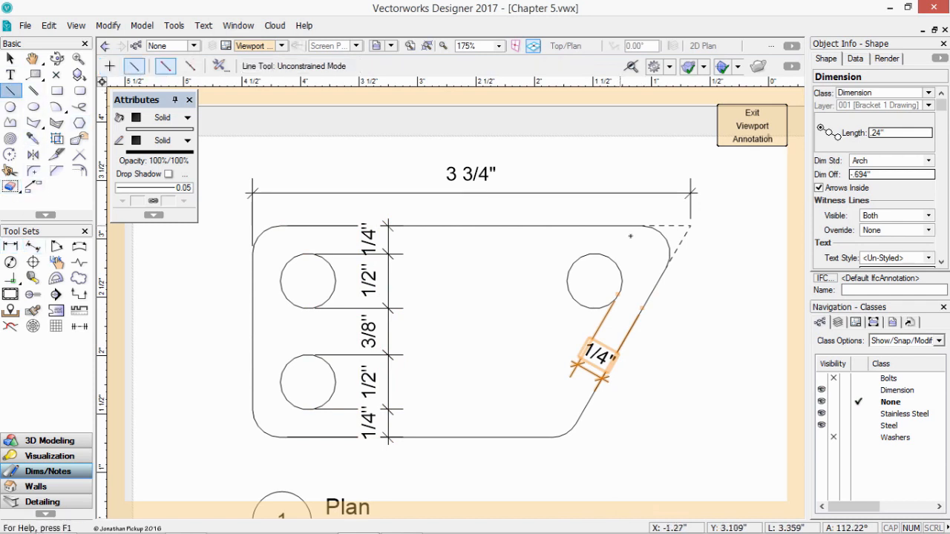
pyautogui.click(666, 267)
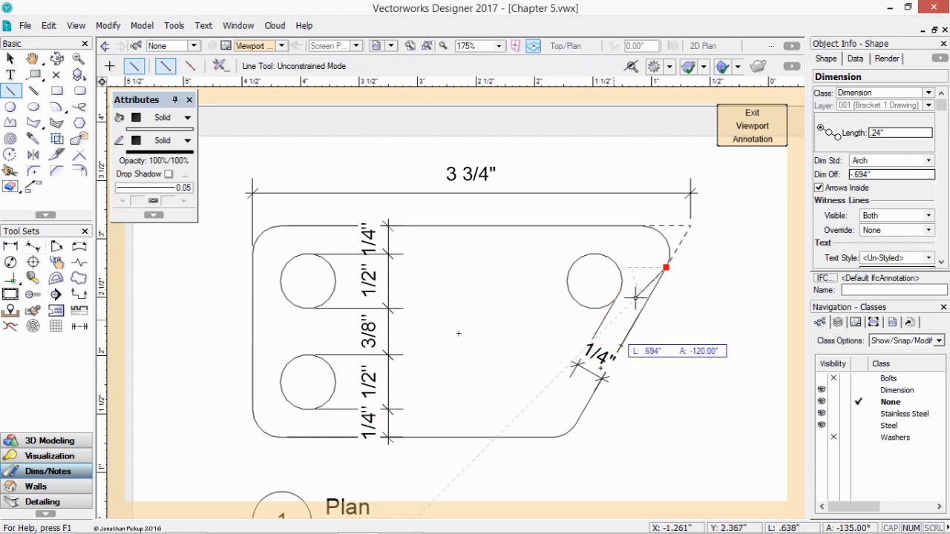
pyautogui.click(575, 424)
# Add an angular dimension in Reference Line and Edge mode between a horizontal reference line along the lower edge and the slanted edge line
pyautogui.moveTo(654, 390); pyautogui.dragTo(576, 322, button='middle')
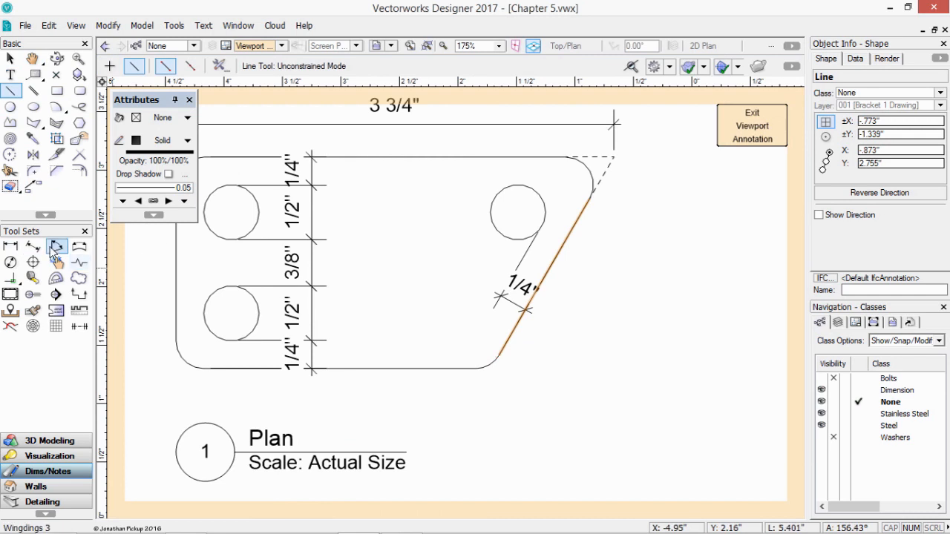
pyautogui.click(56, 247)
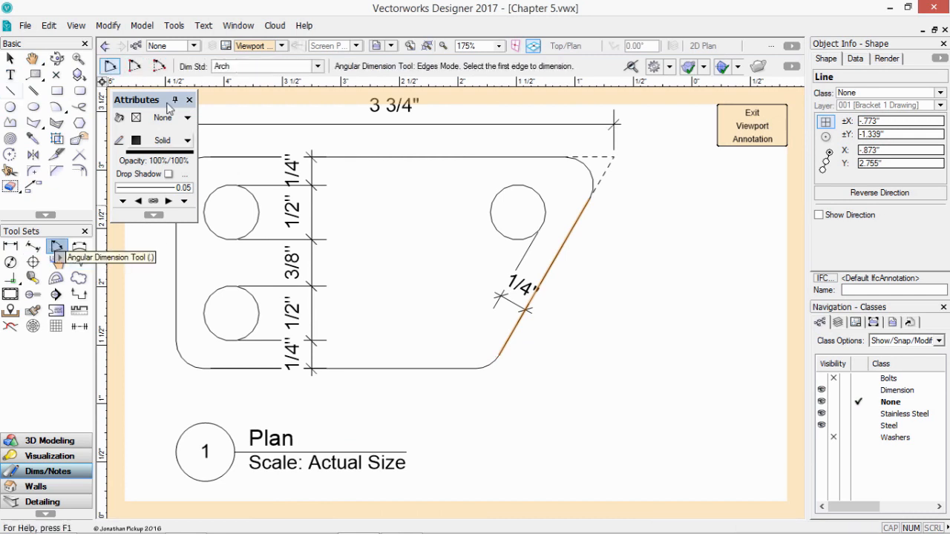
pyautogui.click(134, 66)
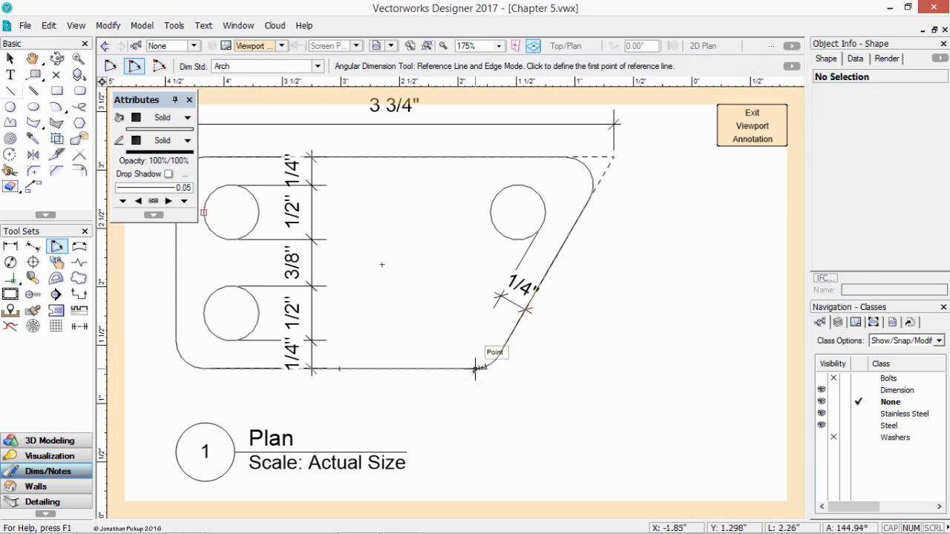
pyautogui.click(687, 368)
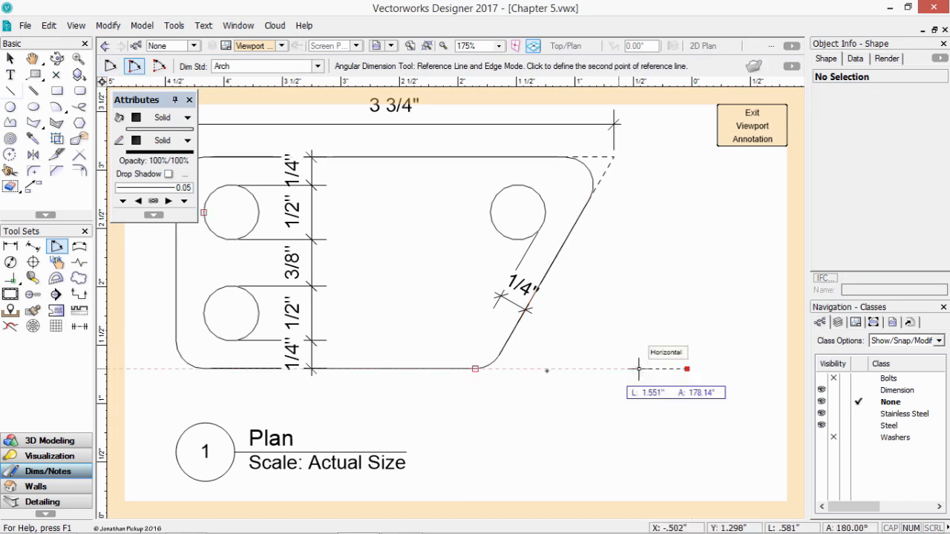
pyautogui.click(475, 368)
pyautogui.click(578, 231)
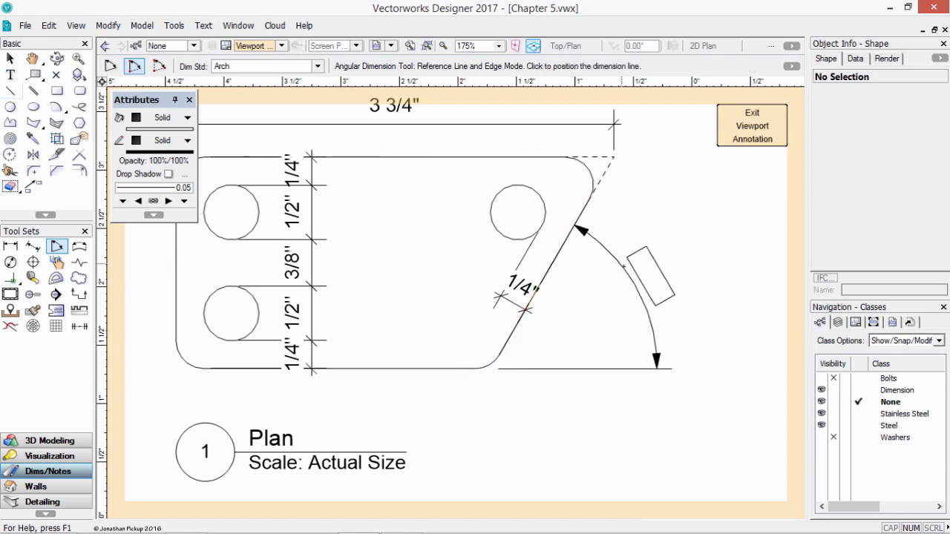
pyautogui.click(639, 281)
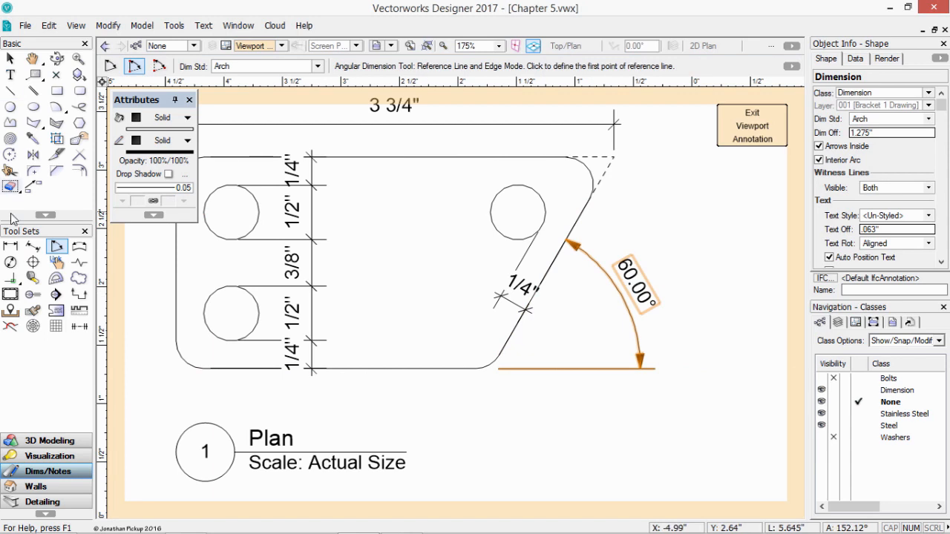
# Add External Radial dimensions with right-hand shoulders to the rounded corners at the upper and lower ends of the slanted edge
pyautogui.click(10, 262)
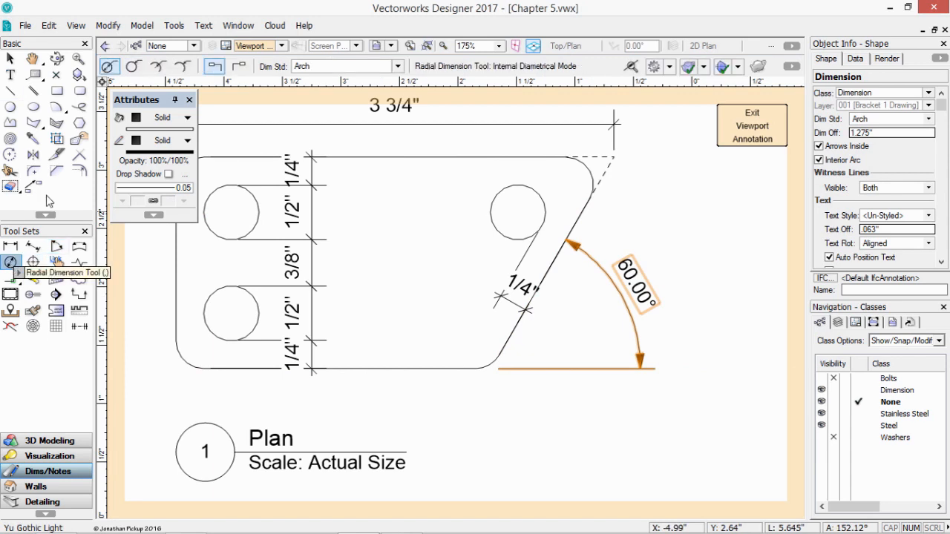
pyautogui.click(182, 66)
pyautogui.click(238, 67)
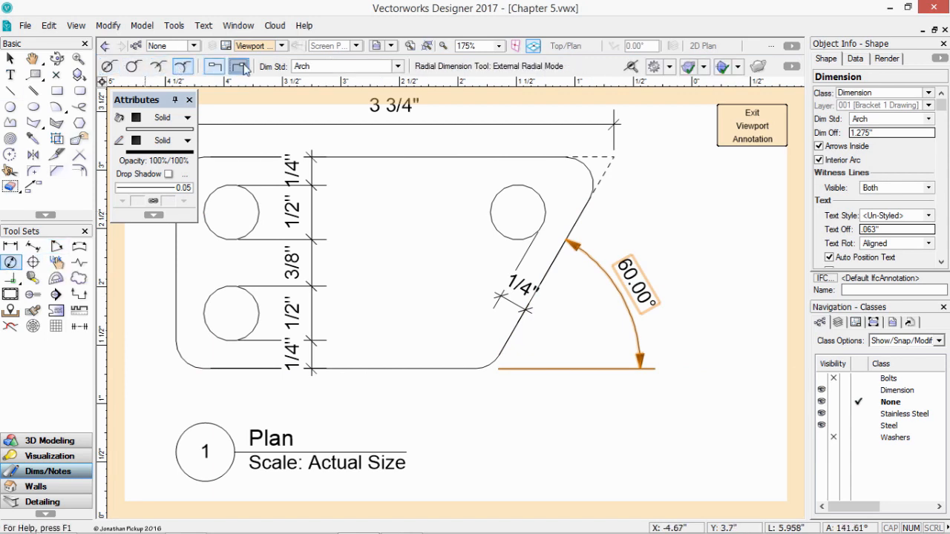
pyautogui.click(592, 177)
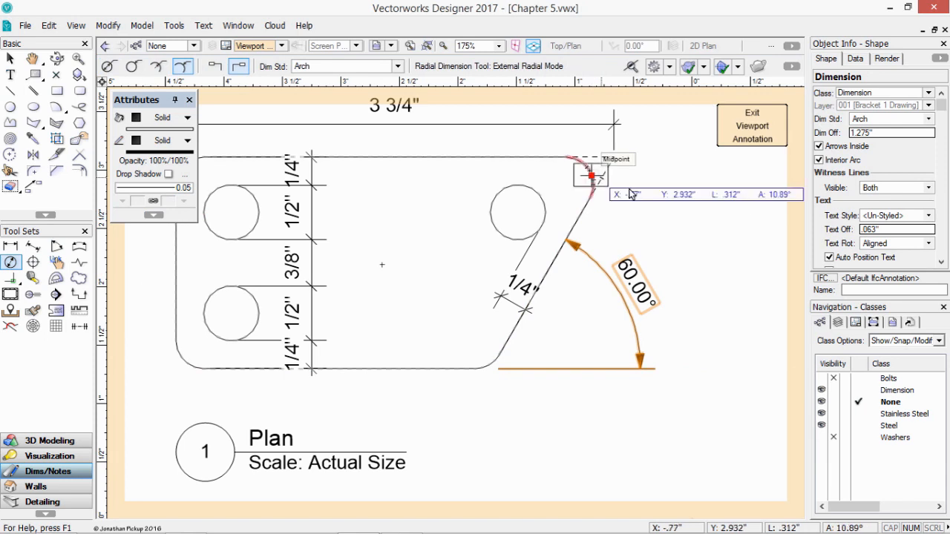
pyautogui.click(643, 207)
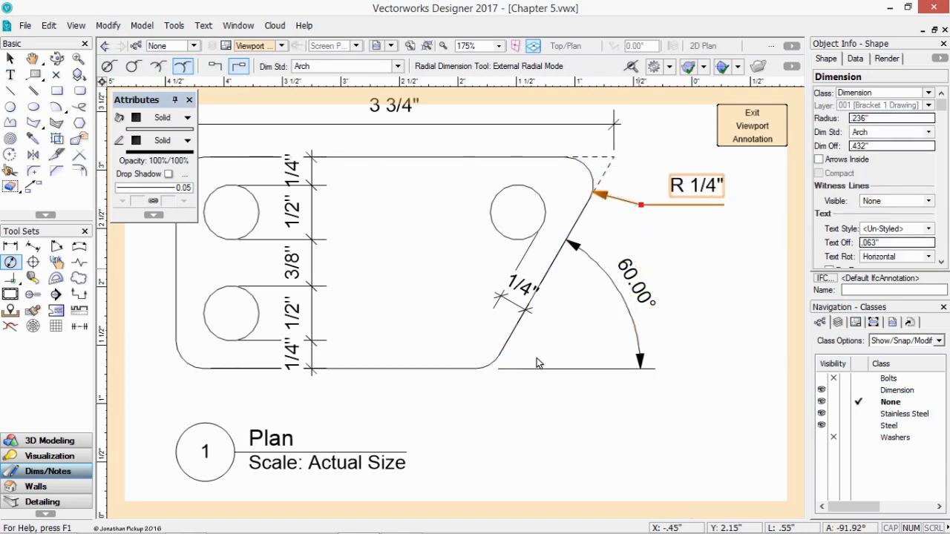
pyautogui.click(490, 366)
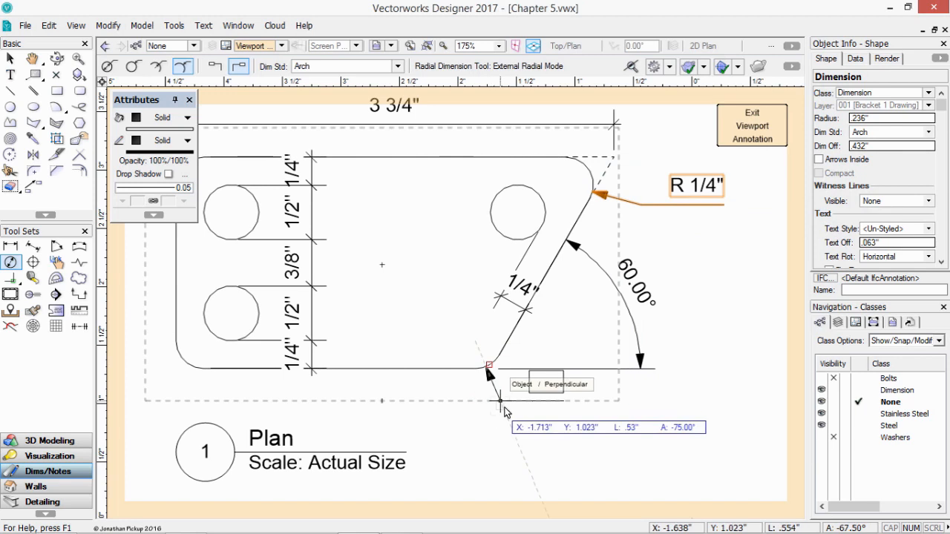
pyautogui.click(504, 411)
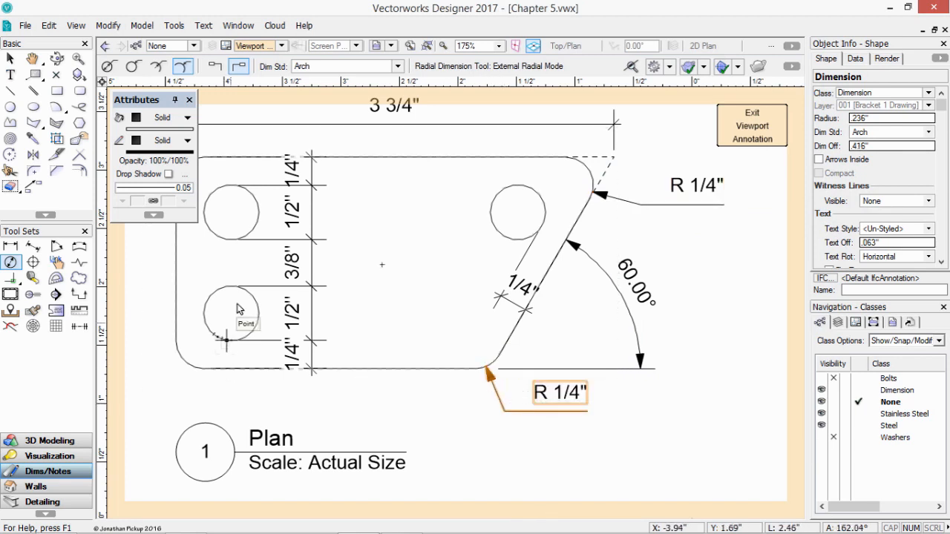
# Try External Radial dimensions on the right-hand hole, one with a right-hand shoulder and one with a left-hand shoulder
pyautogui.click(500, 193)
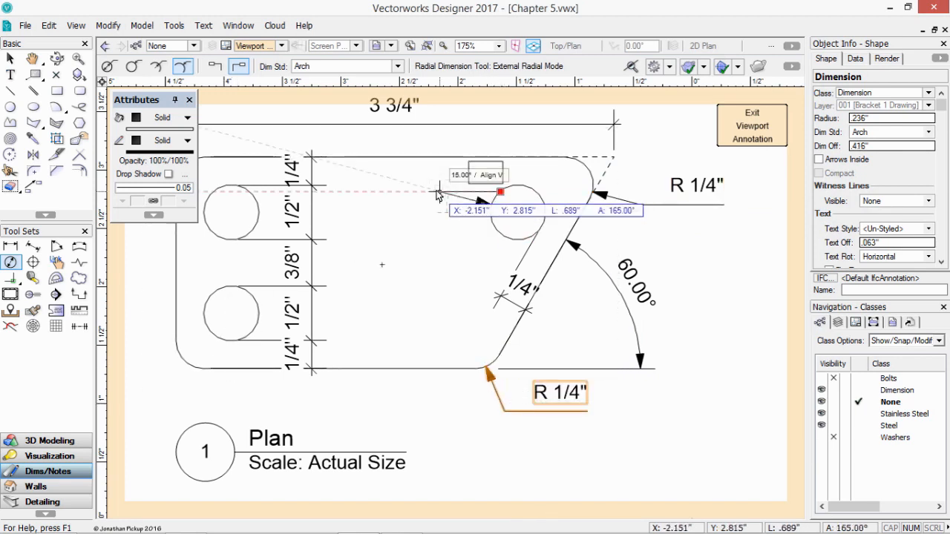
pyautogui.click(440, 192)
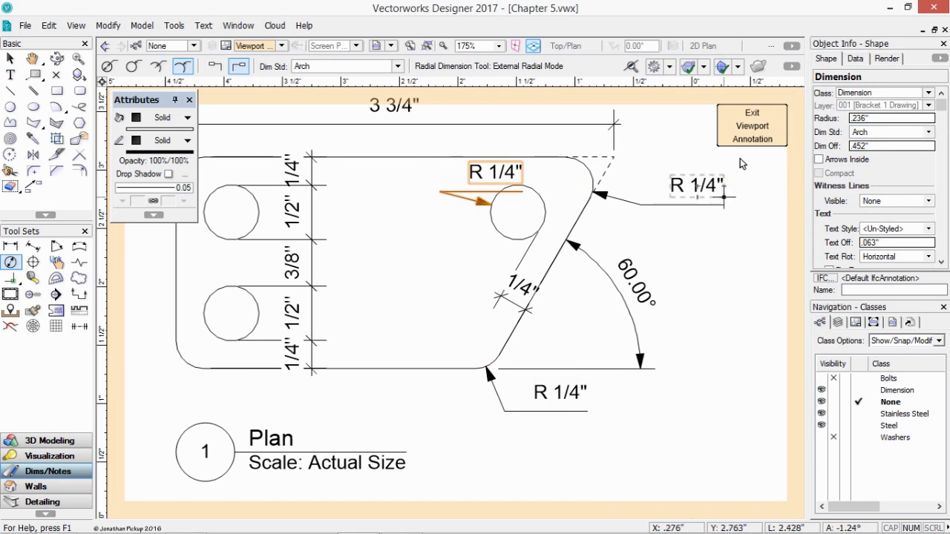
pyautogui.press('Delete')
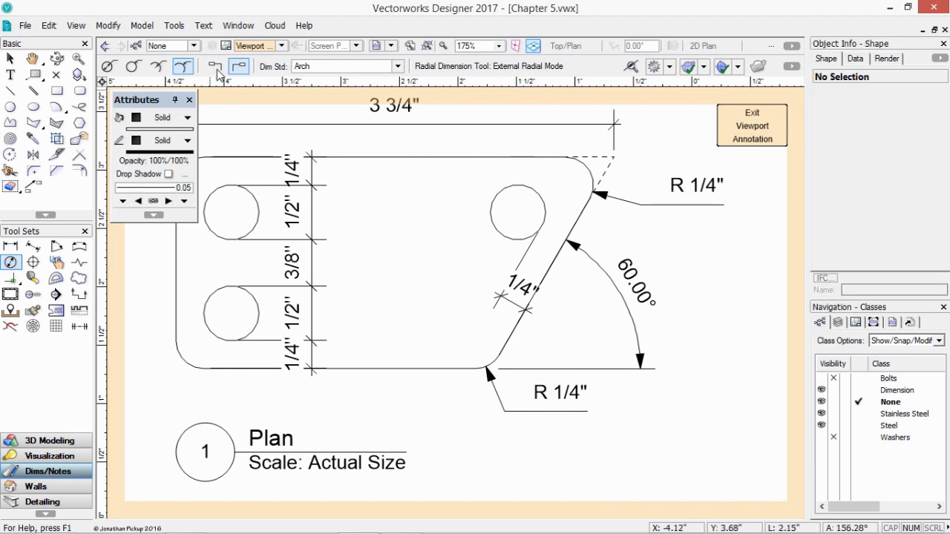
pyautogui.click(214, 67)
pyautogui.click(495, 199)
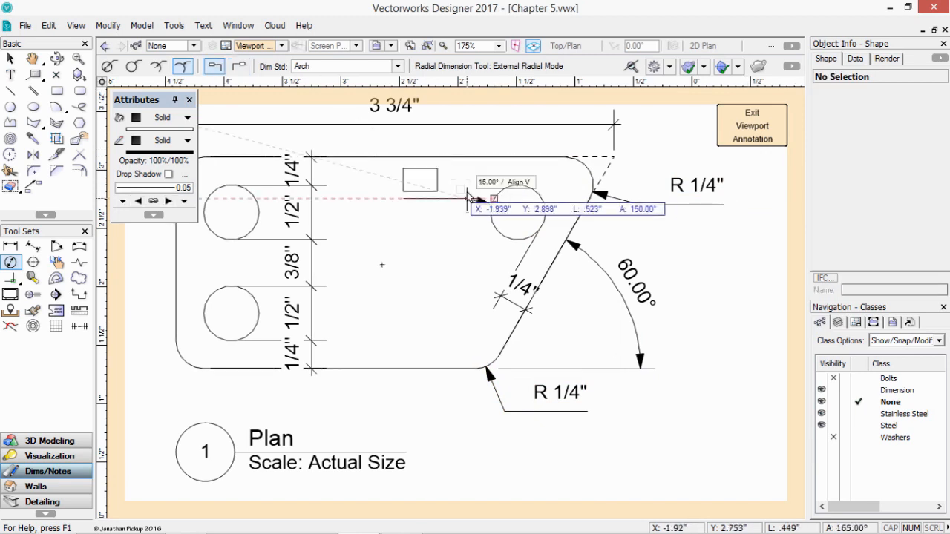
pyautogui.click(455, 238)
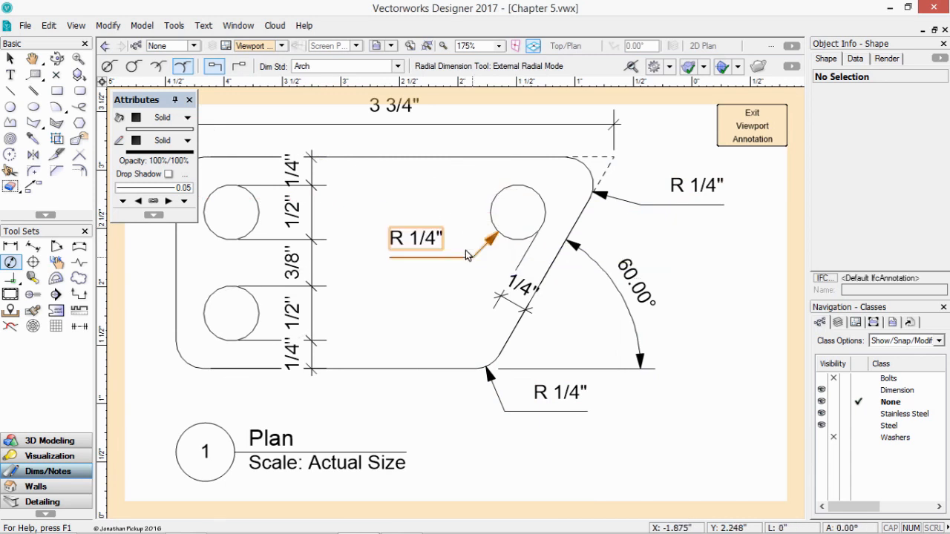
# Add an Internal Diametrical dimension with a left-hand shoulder to the plate's right-hand hole
pyautogui.click(107, 66)
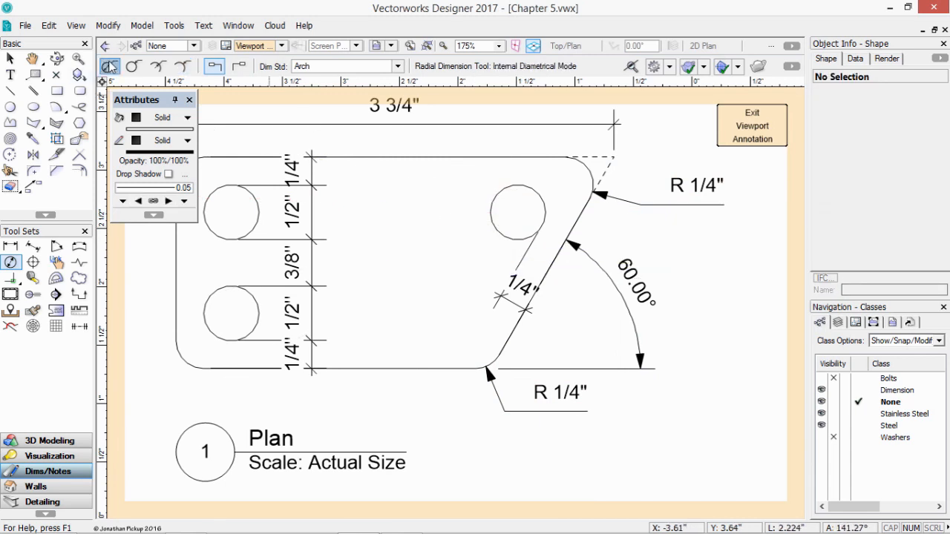
pyautogui.click(493, 225)
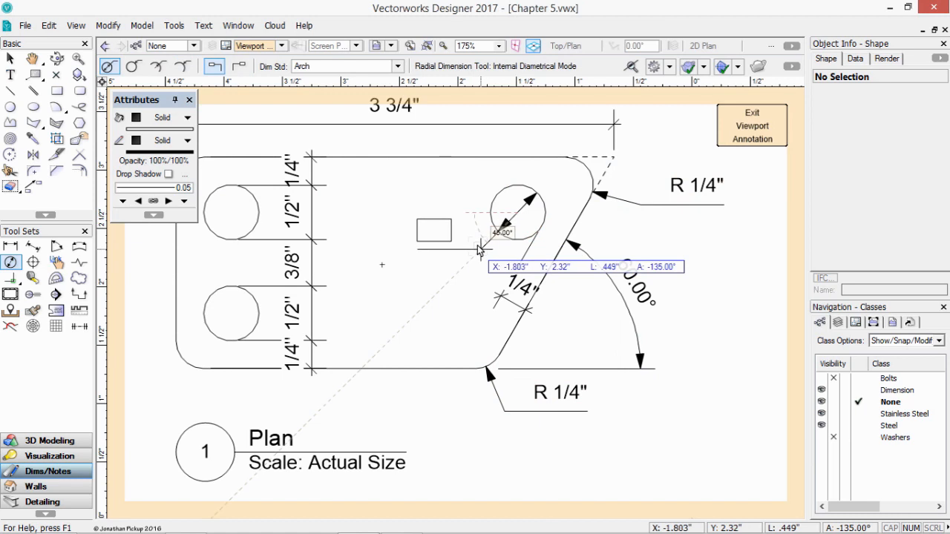
pyautogui.click(427, 232)
# Add a Constrained Linear dimension for the plate's overall height, placed just outside its left edge
pyautogui.scroll(-3, 577, 223)
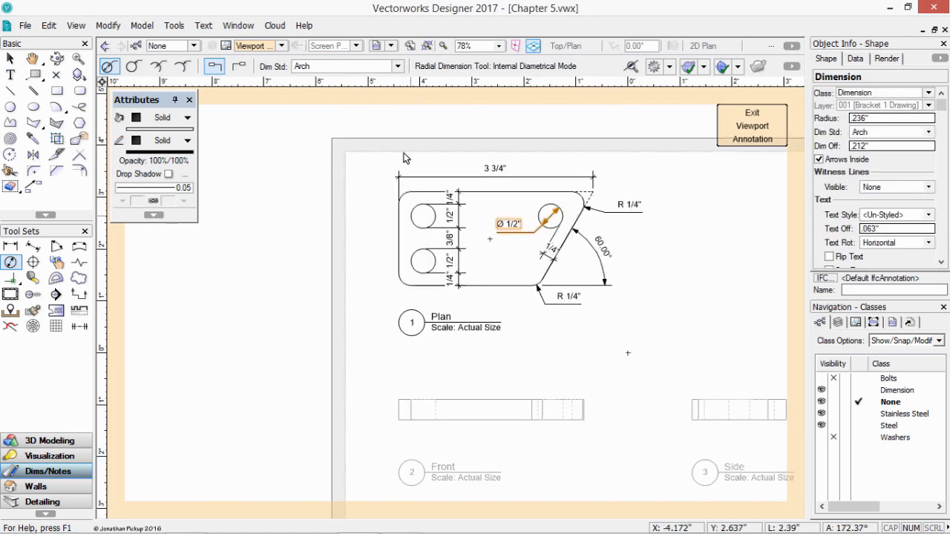
pyautogui.click(10, 247)
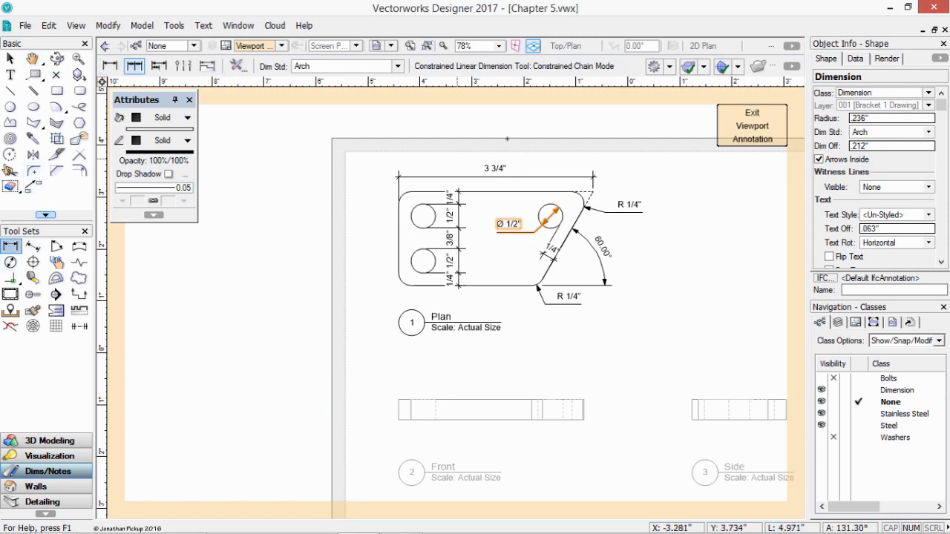
pyautogui.click(409, 192)
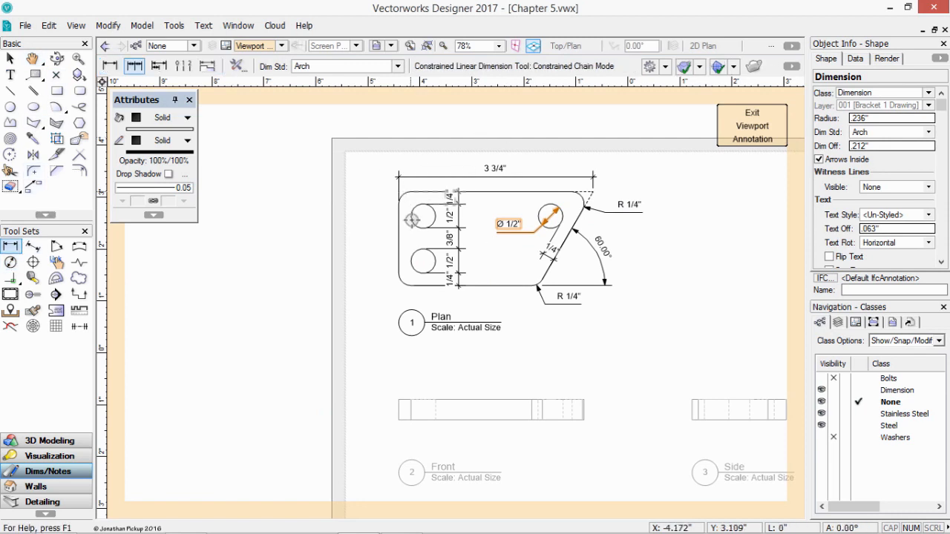
pyautogui.click(410, 285)
pyautogui.click(110, 66)
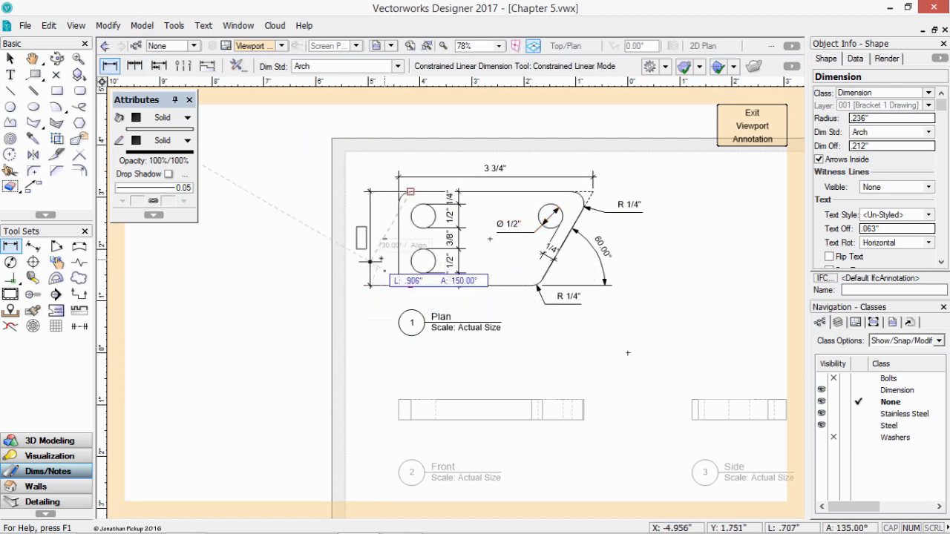
pyautogui.click(380, 245)
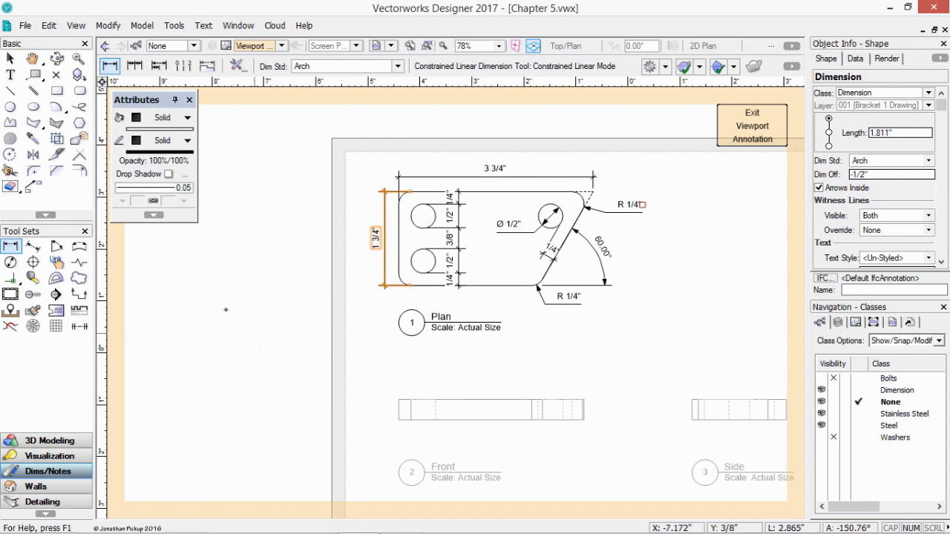
# Apply the Callouts 12 pt text style to the Plan drawing label
pyautogui.scroll(1, 483, 323)
pyautogui.moveTo(485, 323); pyautogui.dragTo(419, 314, button='middle')
pyautogui.scroll(-1, 419, 313)
pyautogui.press('x')
pyautogui.click(365, 308)
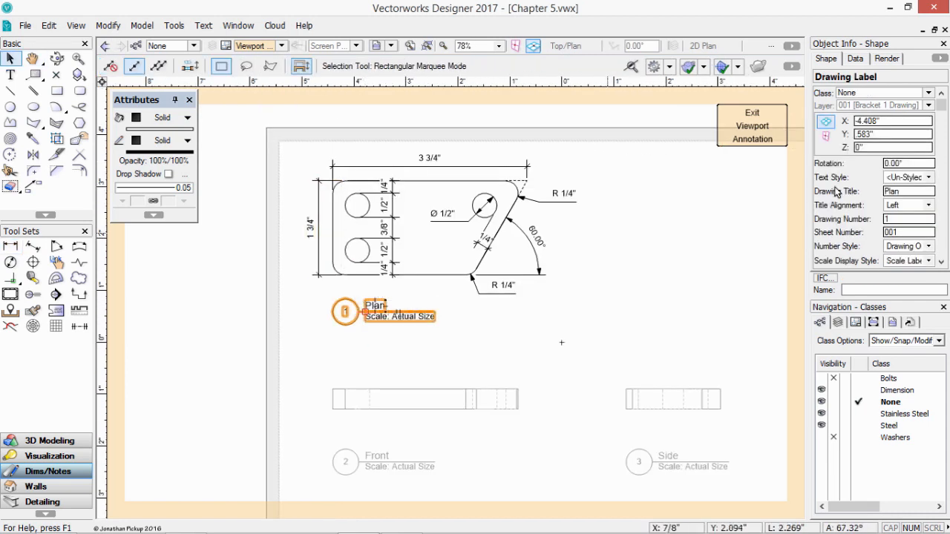
pyautogui.moveTo(941, 110); pyautogui.dragTo(940, 123)
pyautogui.click(927, 158)
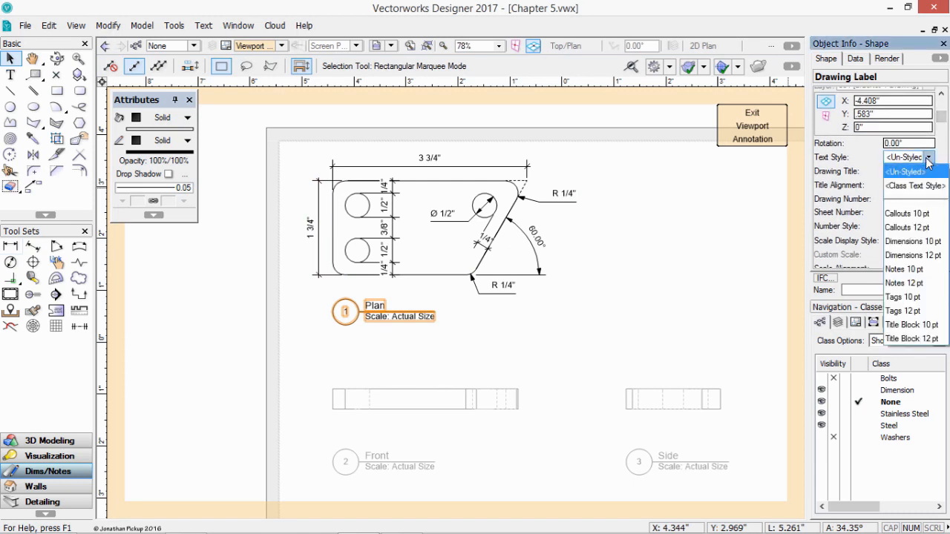
pyautogui.click(914, 228)
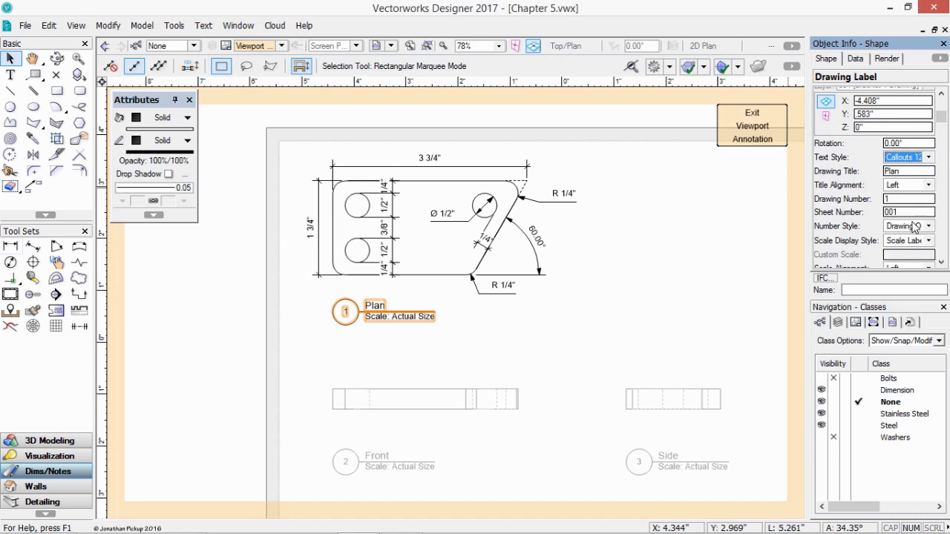
# Try title text sizes of 12 and 14 on the Plan drawing label
pyautogui.scroll(-5, 941, 121)
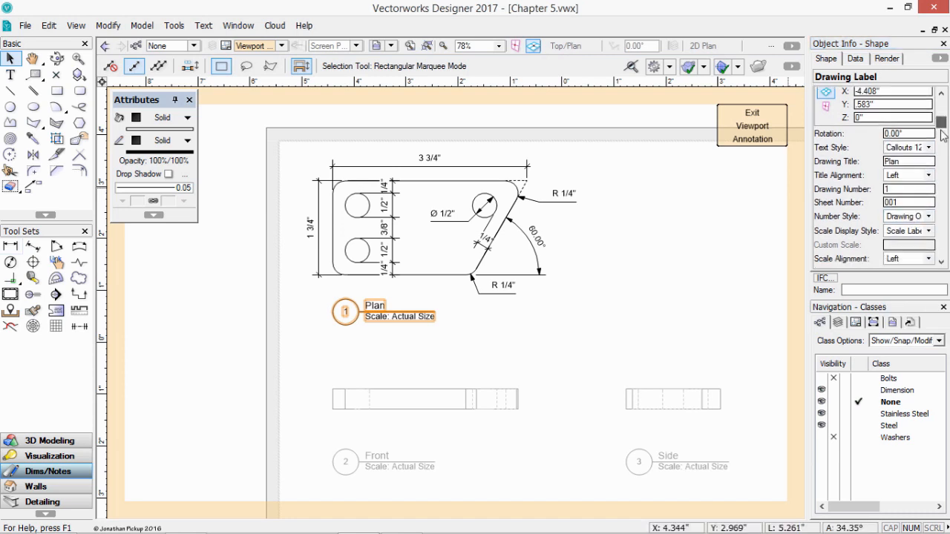
pyautogui.click(928, 203)
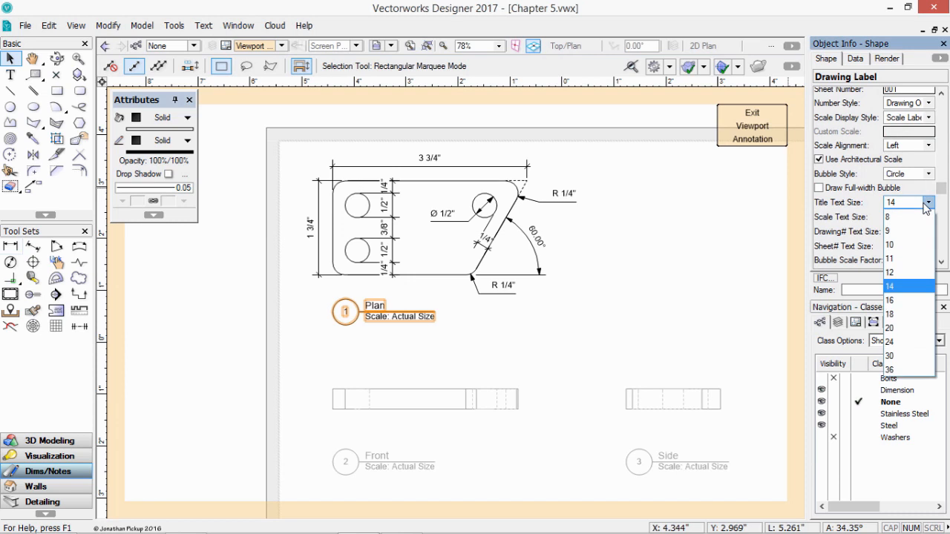
pyautogui.click(905, 266)
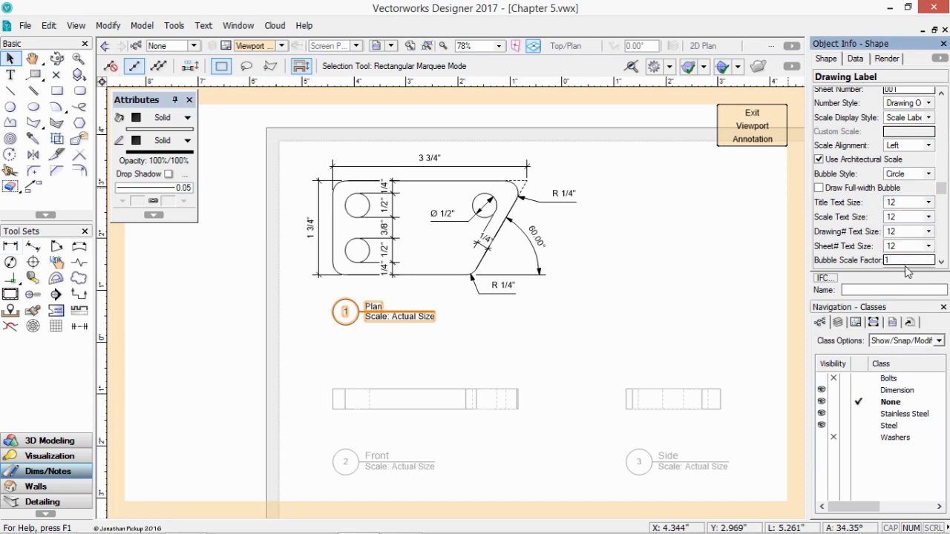
pyautogui.click(928, 203)
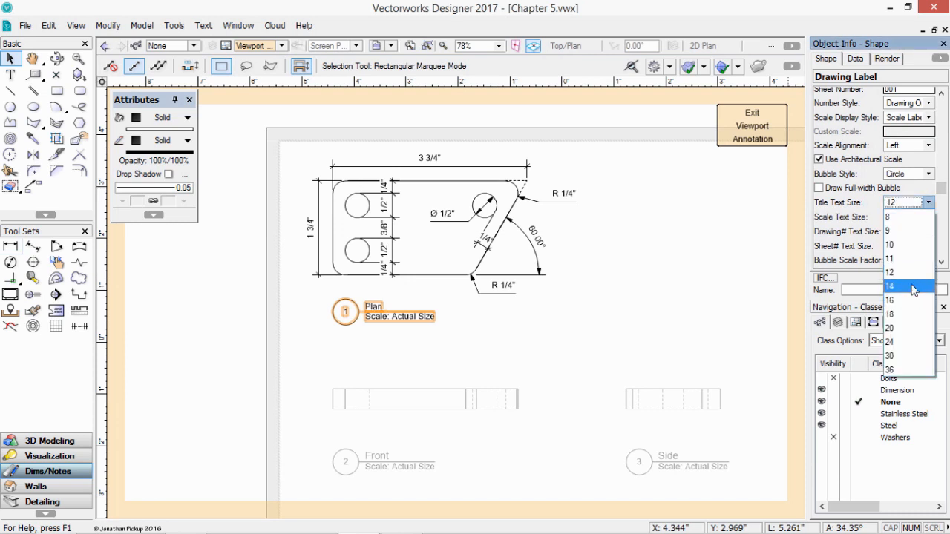
pyautogui.click(915, 286)
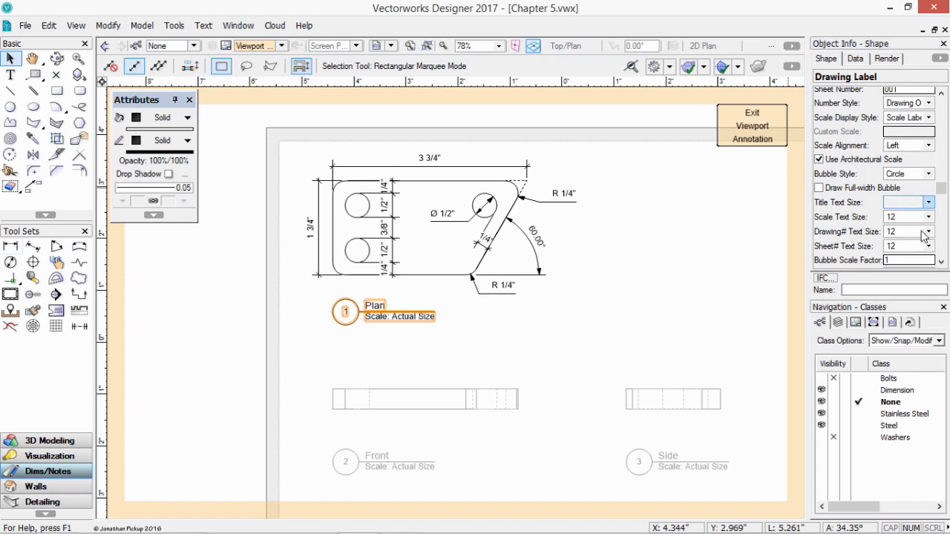
# Set the Plan drawing label's title text size to 16 and deselect the label
pyautogui.click(927, 203)
pyautogui.click(913, 301)
pyautogui.click(599, 381)
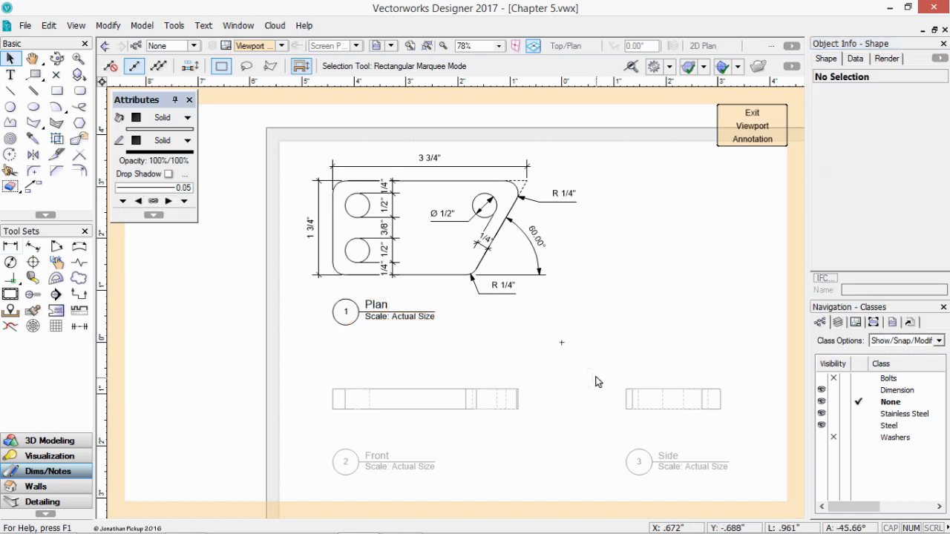
# Exit the Plan viewport's annotations and open the Front viewport's annotations for editing
pyautogui.click(752, 125)
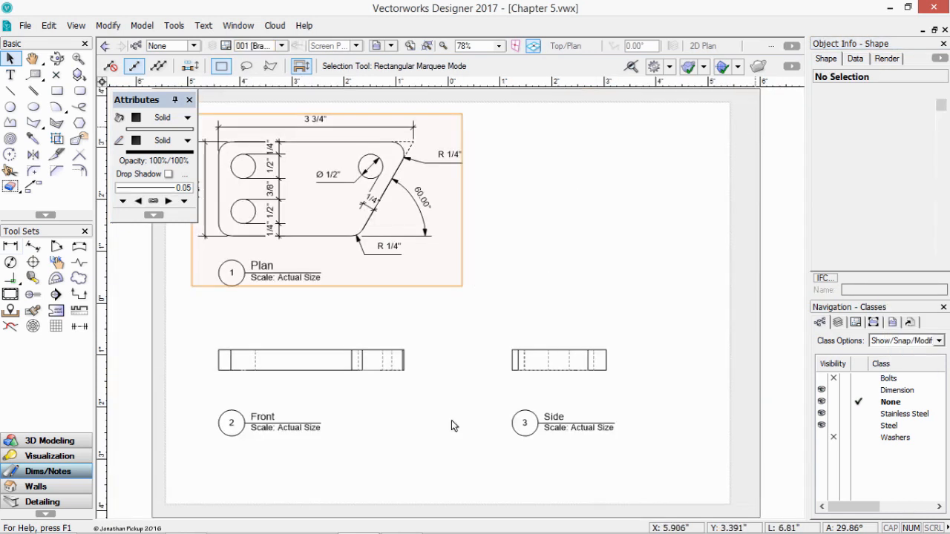
pyautogui.click(358, 347)
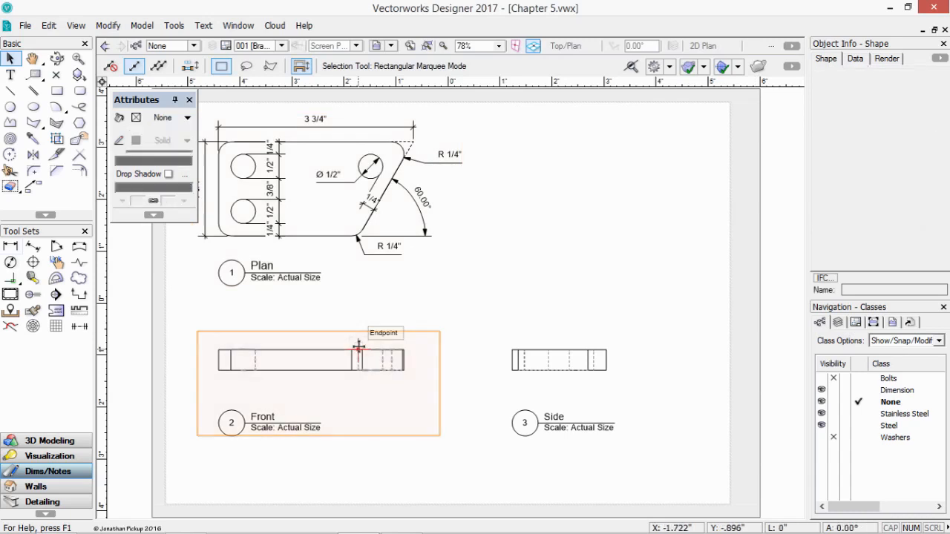
pyautogui.rightClick(357, 347)
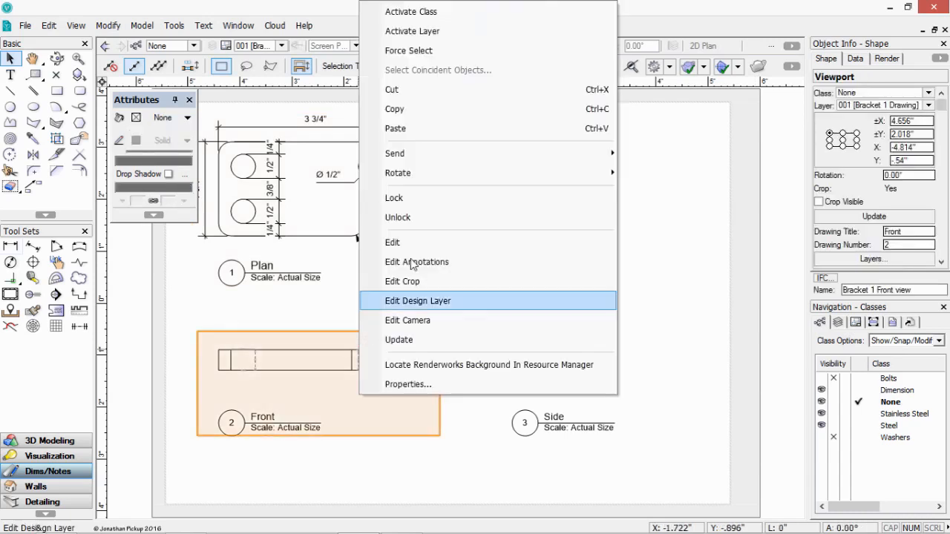
pyautogui.click(386, 261)
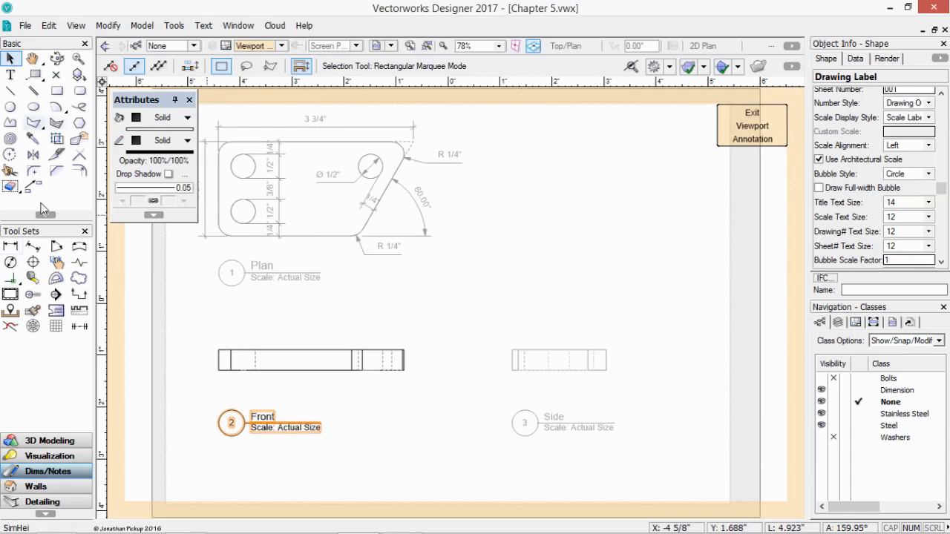
# Dimension the plate's thickness at the Front view's left end, aligned with the Plan's overall height dimension, and exit the viewport annotations
pyautogui.click(9, 247)
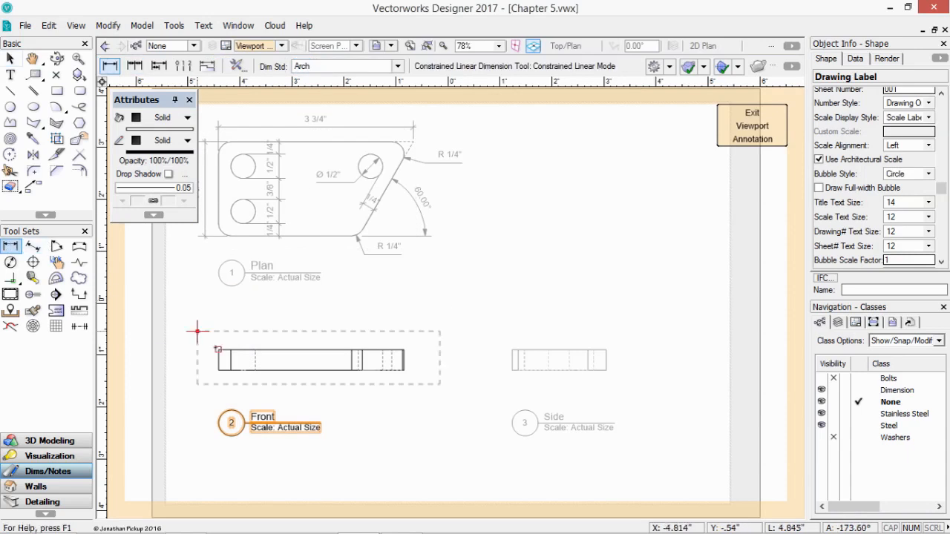
pyautogui.click(217, 369)
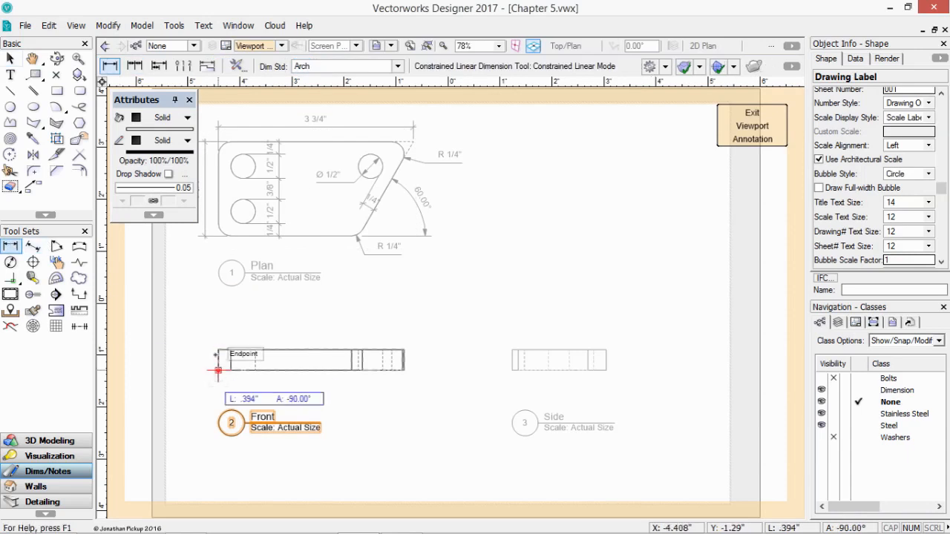
pyautogui.click(217, 350)
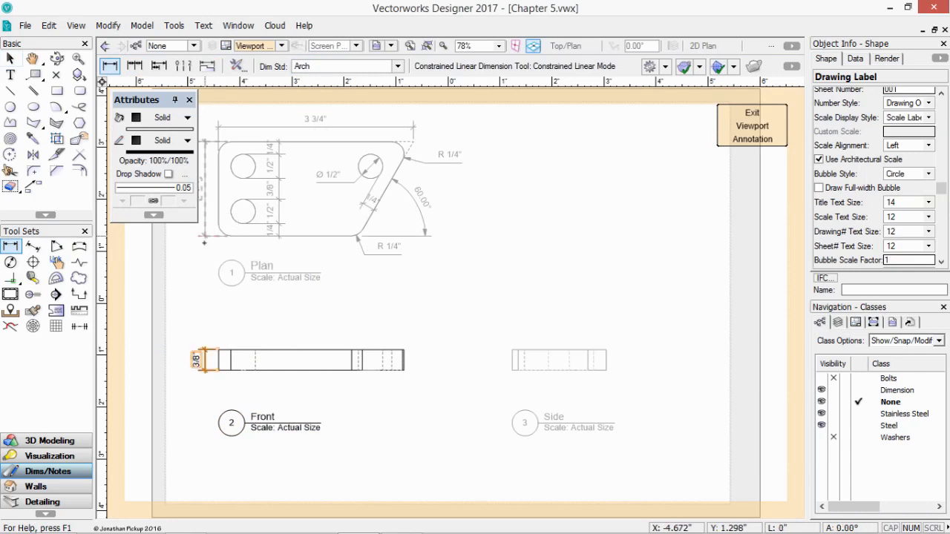
pyautogui.click(205, 237)
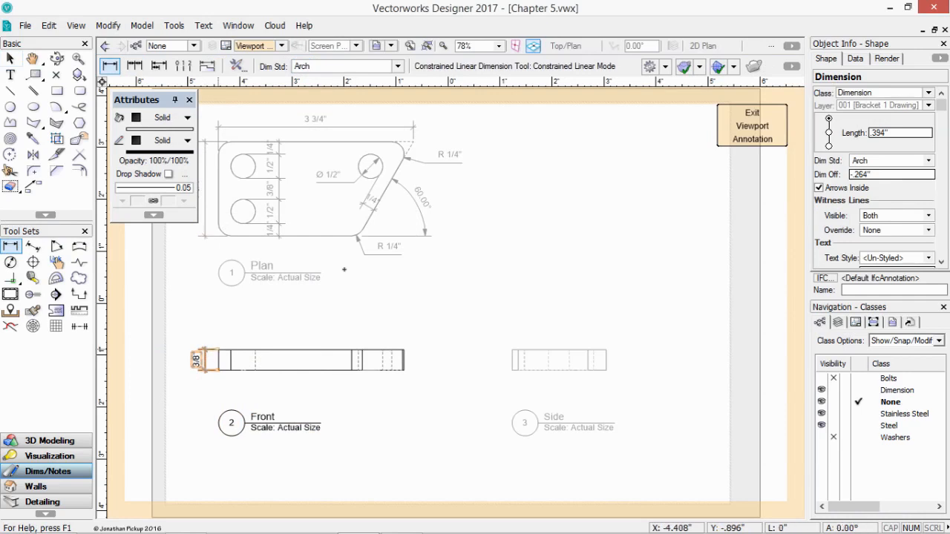
pyautogui.press('Escape')
pyautogui.click(752, 125)
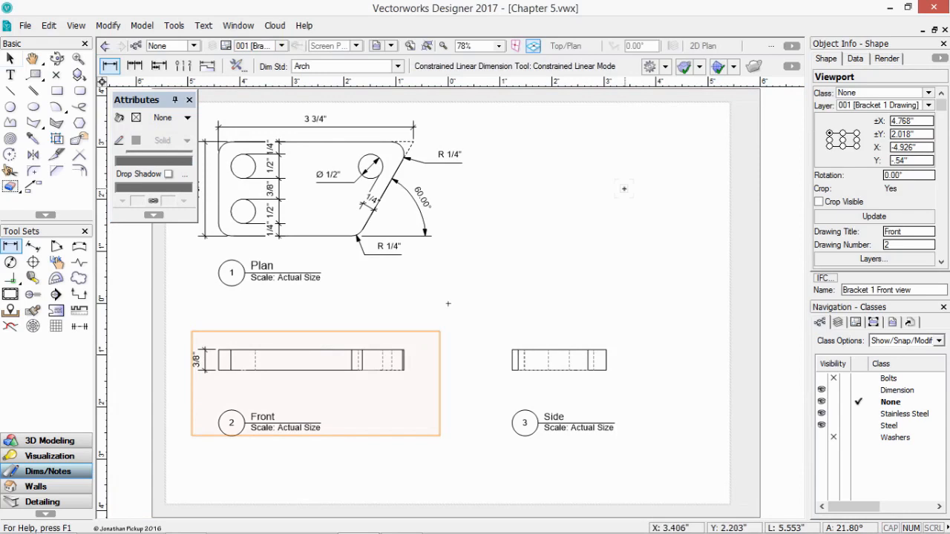
pyautogui.press('x')
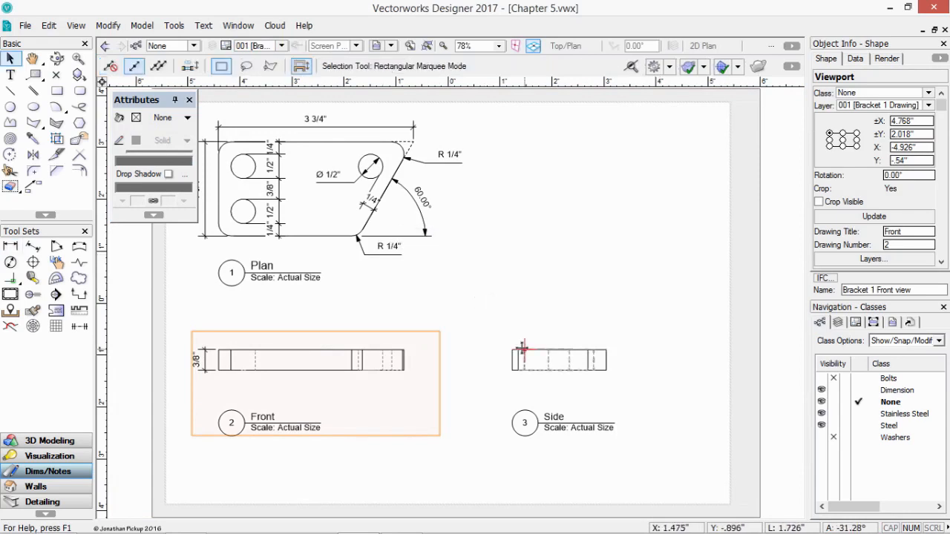
pyautogui.click(448, 304)
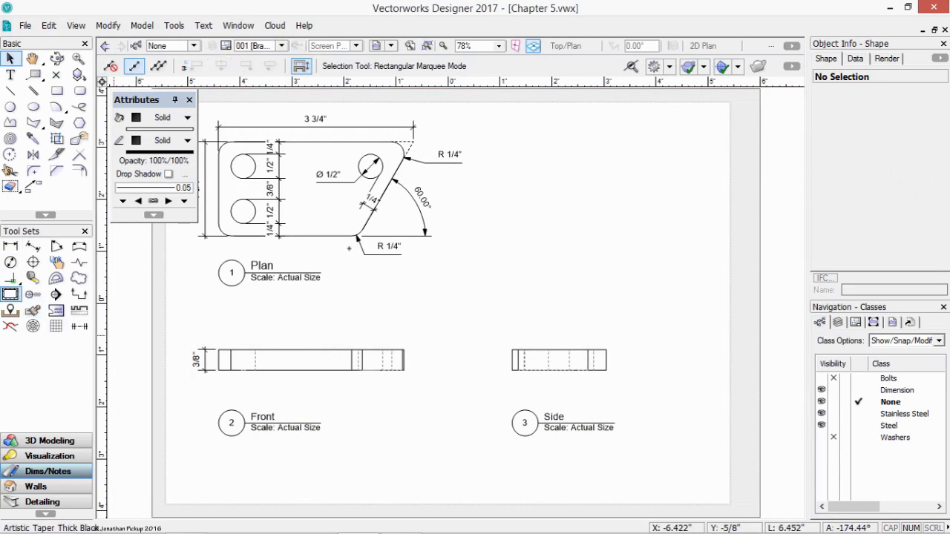
# Insert a Fit to Page sheet border locked to the page center, using Custom Title Block-01
pyautogui.click(11, 294)
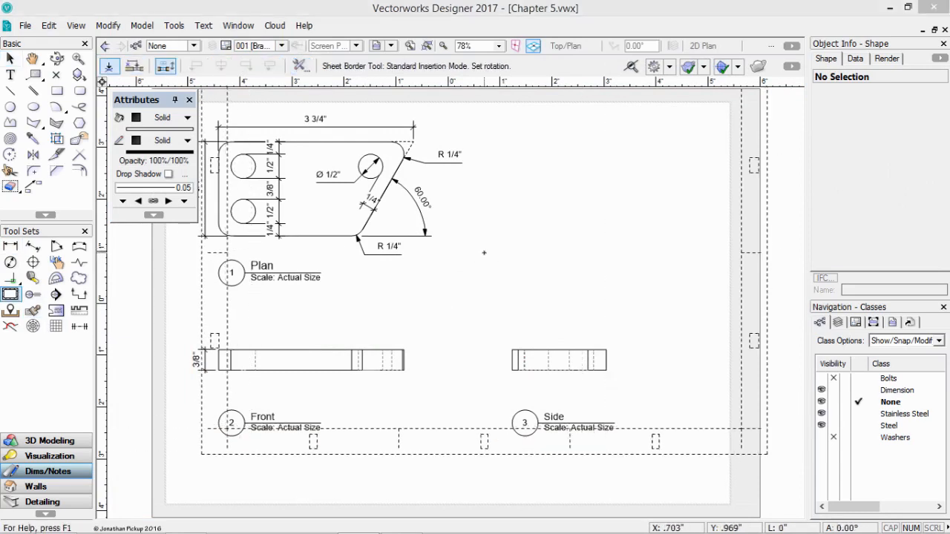
pyautogui.click(484, 252)
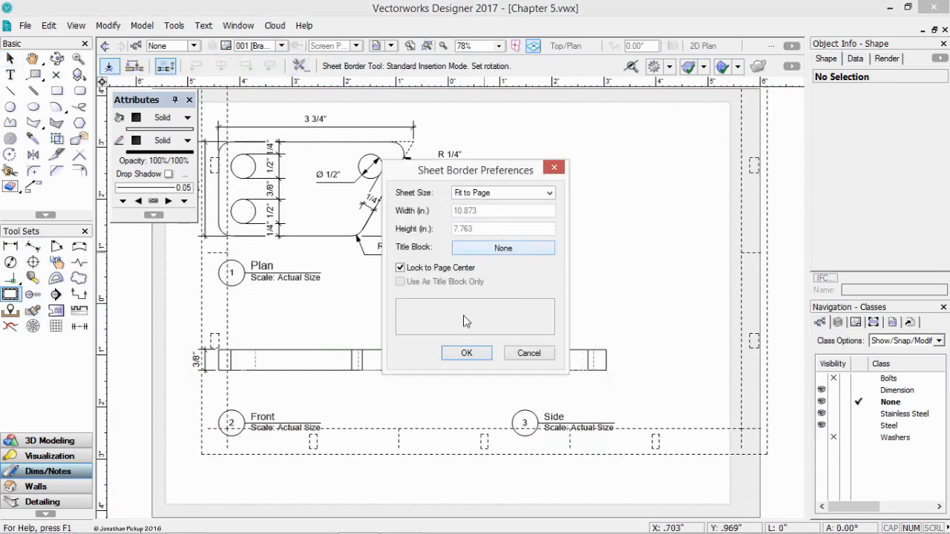
pyautogui.click(505, 248)
pyautogui.click(530, 255)
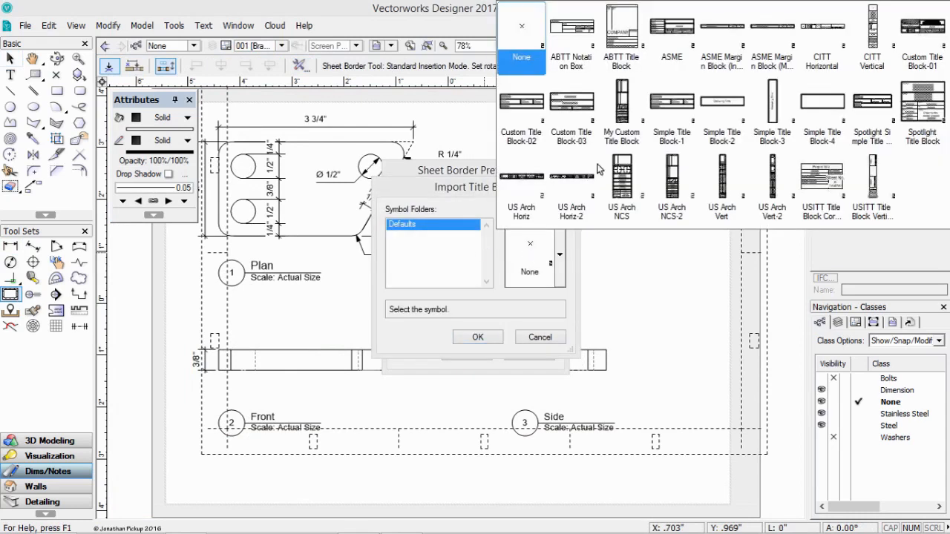
pyautogui.click(927, 34)
pyautogui.click(478, 337)
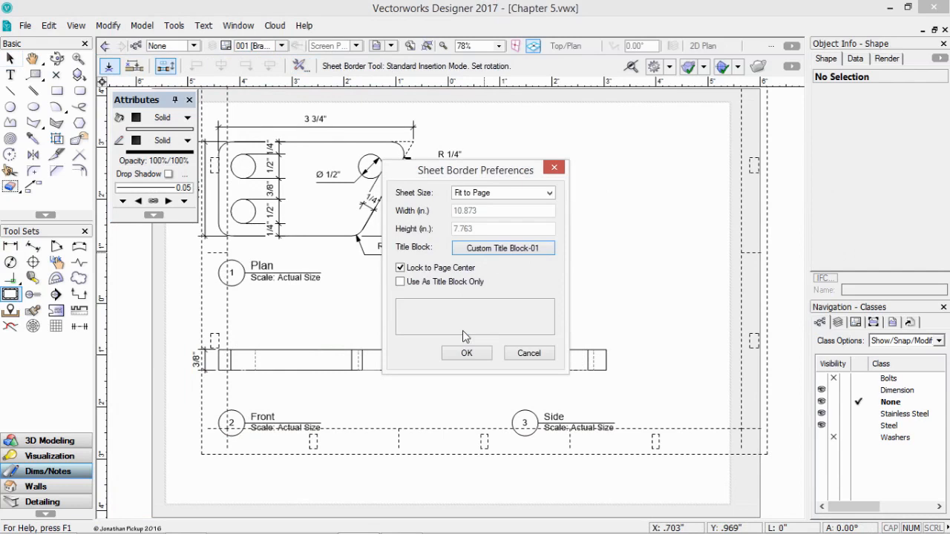
pyautogui.click(467, 353)
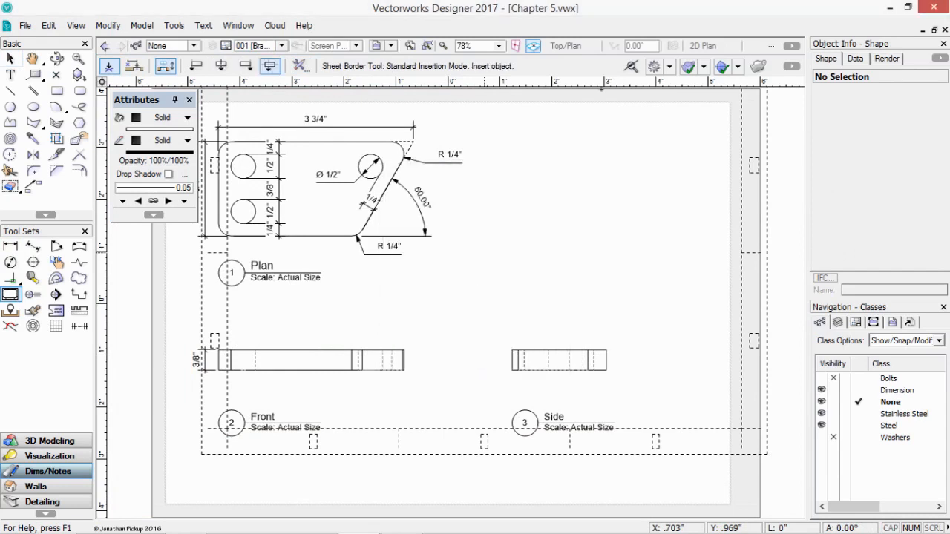
pyautogui.click(599, 102)
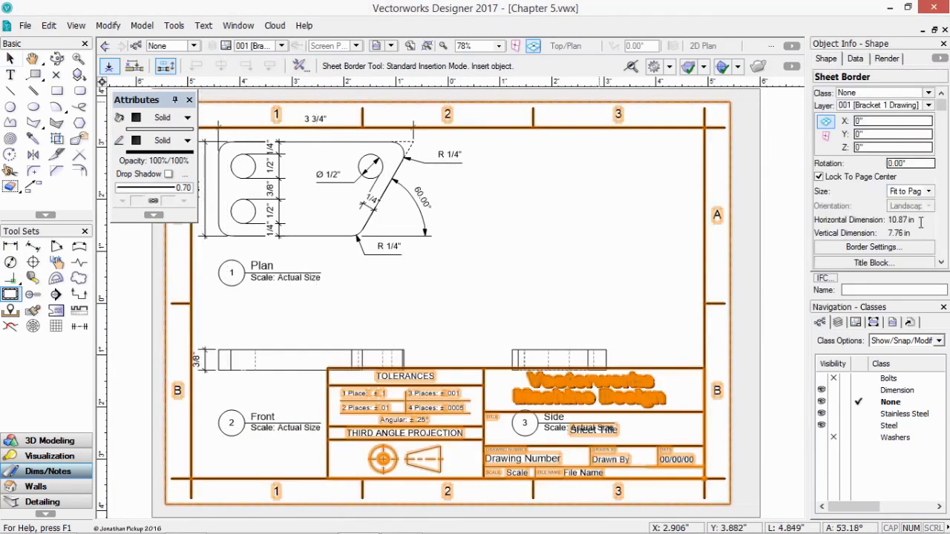
# Set the sheet border's left, right, top and bottom margins to 0.01 in
pyautogui.scroll(-3, 941, 261)
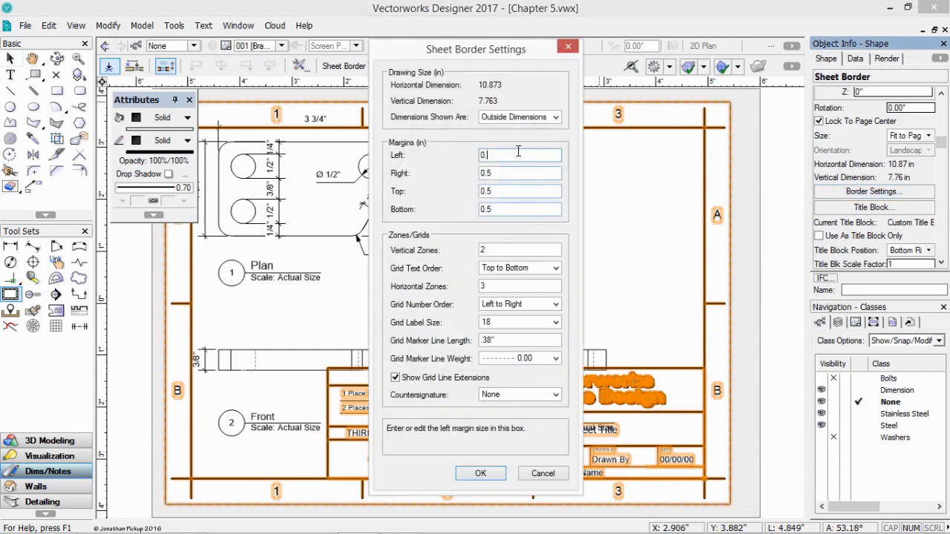
pyautogui.write('01')
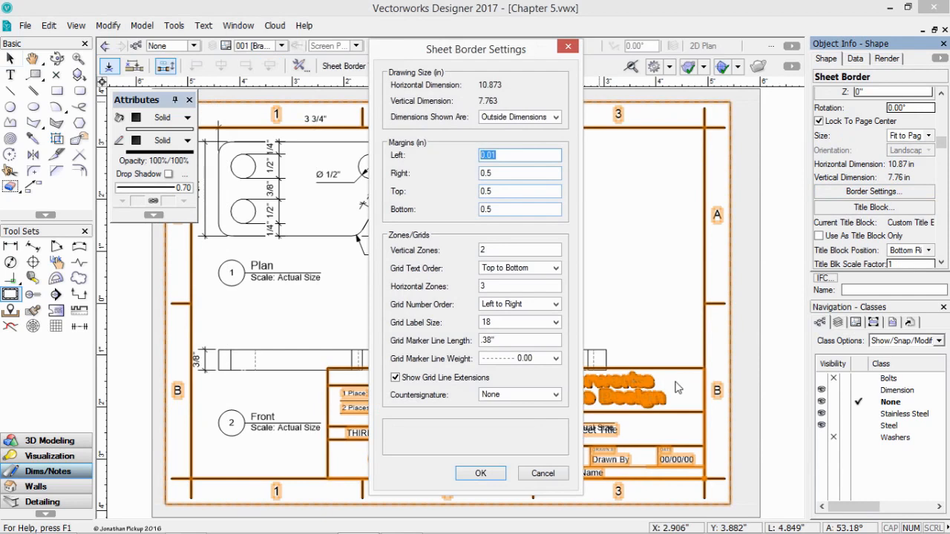
pyautogui.press('Tab')
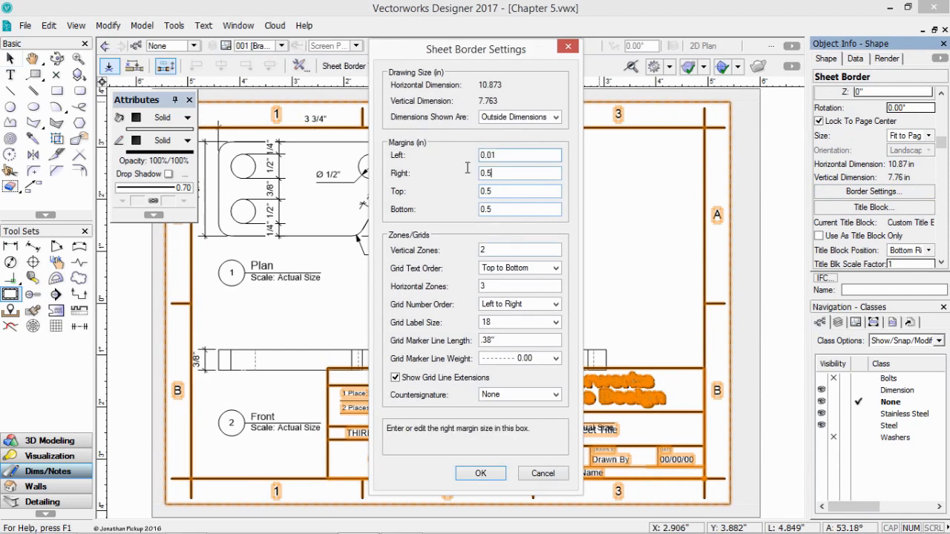
pyautogui.write('0.01')
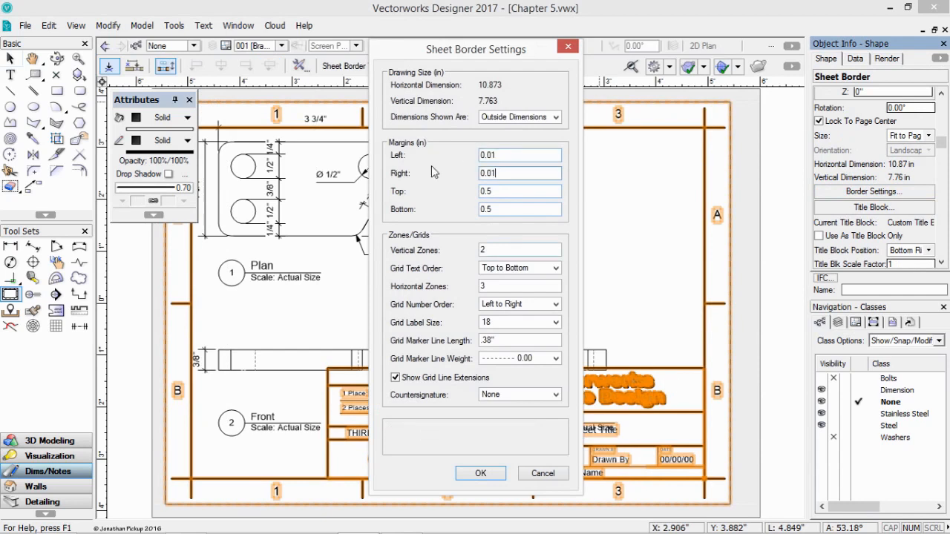
pyautogui.press('Tab')
pyautogui.write('0.01')
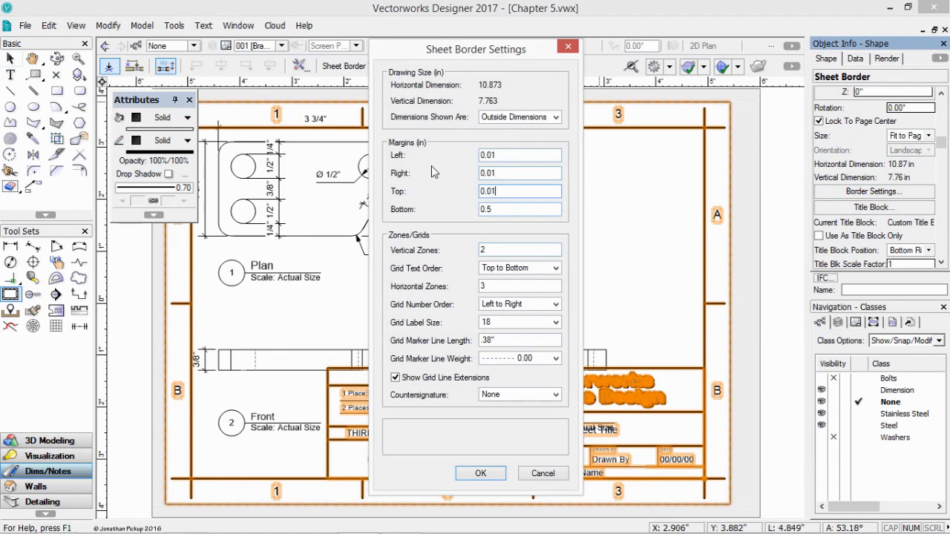
pyautogui.press('Tab')
pyautogui.write('0.01')
pyautogui.press('Return')
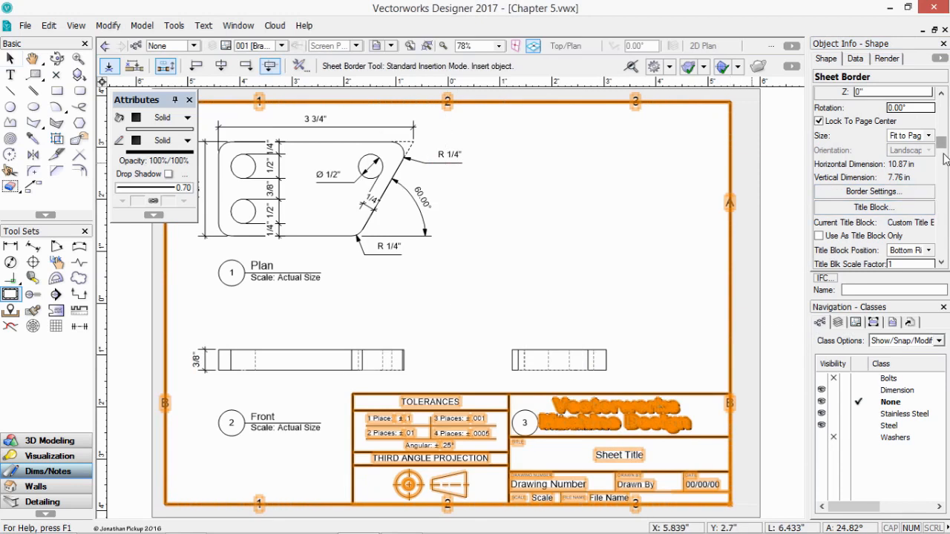
# Hide the sheet border's frame and reduce the title block scale factor, first to .8 and then smaller, to clear the Side view's label
pyautogui.moveTo(943, 154); pyautogui.dragTo(948, 232)
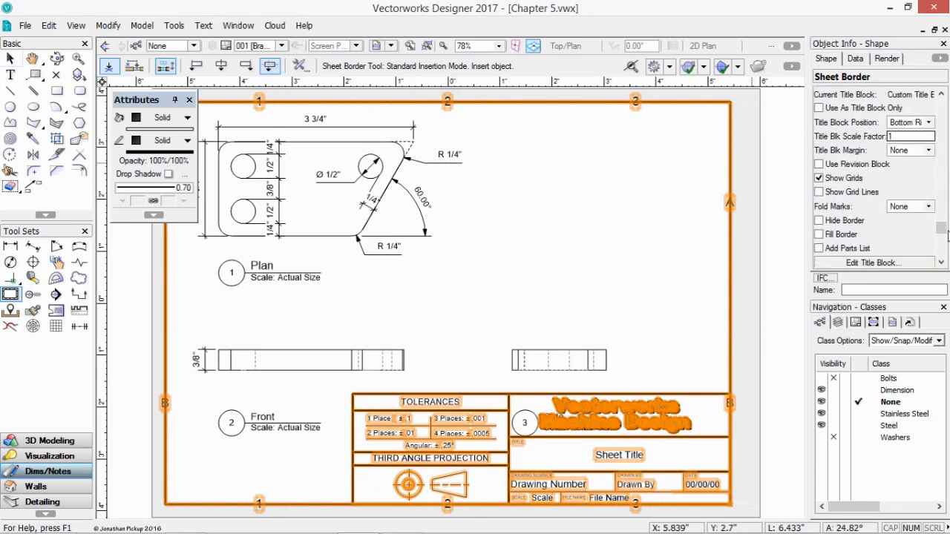
pyautogui.click(818, 221)
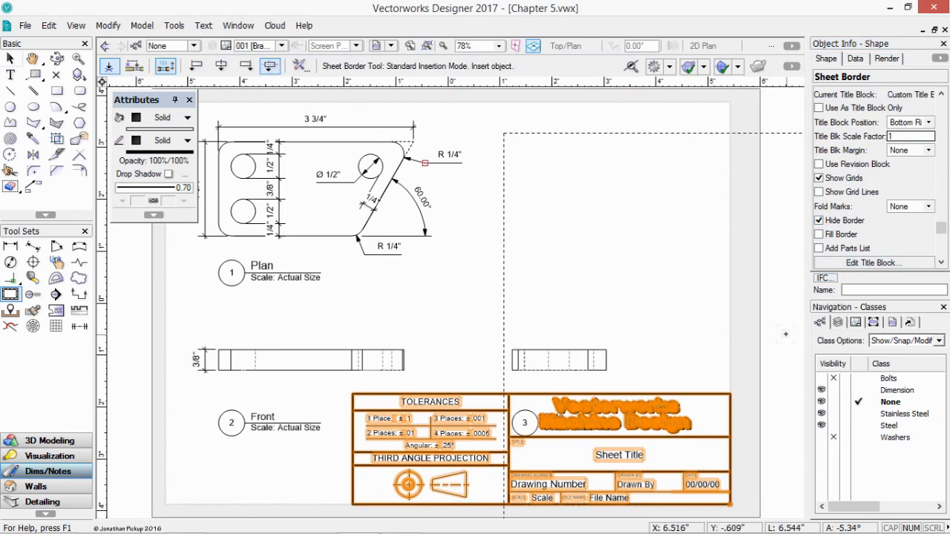
pyautogui.scroll(-1, 949, 147)
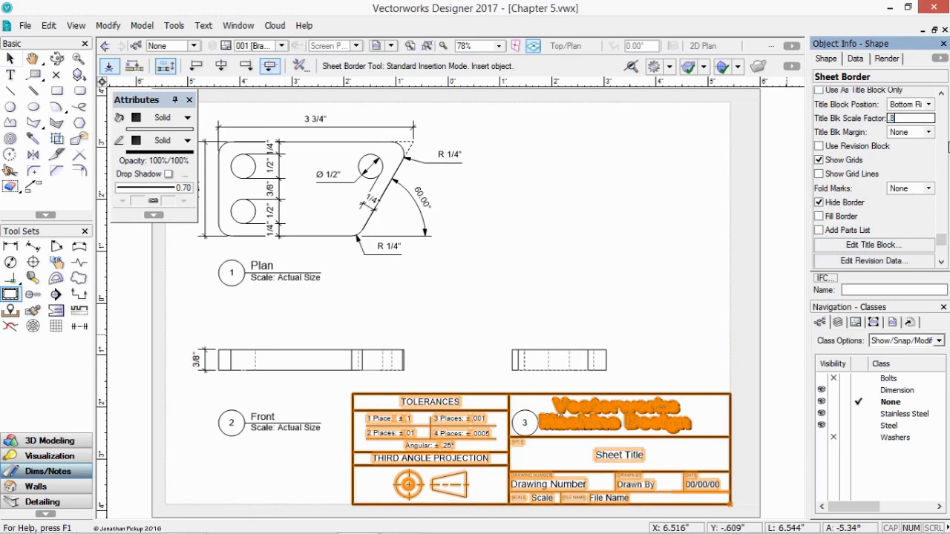
pyautogui.press('Return')
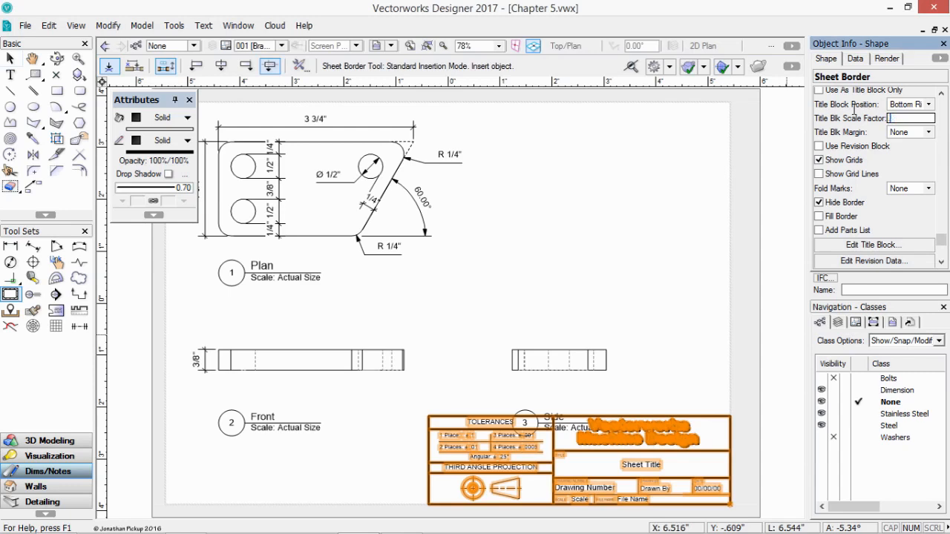
pyautogui.press('Return')
# Select the Front and Side viewports together and nudge them up about 0.5" toward the Plan view, away from the title block
pyautogui.press('x')
pyautogui.click(303, 339)
pyautogui.click(473, 329)
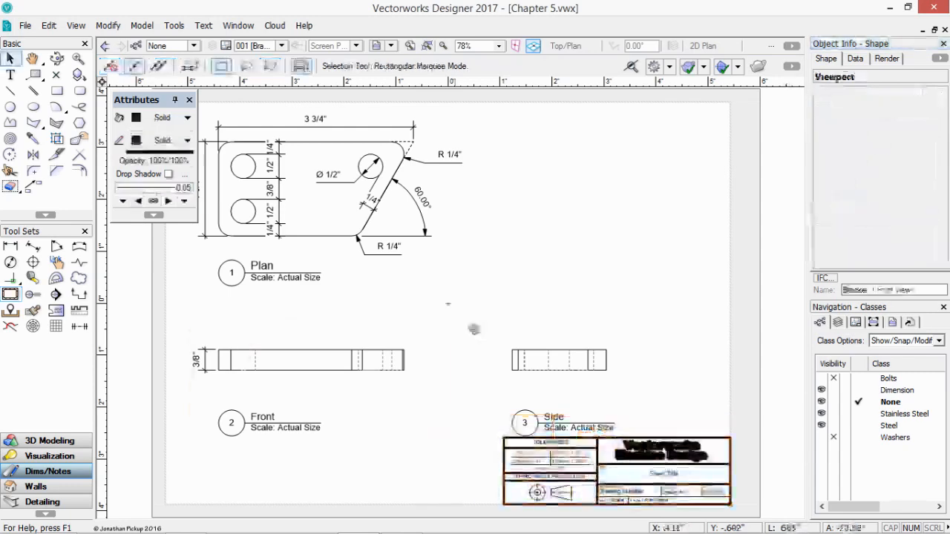
pyautogui.click(402, 356)
pyautogui.keyDown('shift'); pyautogui.click(517, 355); pyautogui.keyUp('shift')
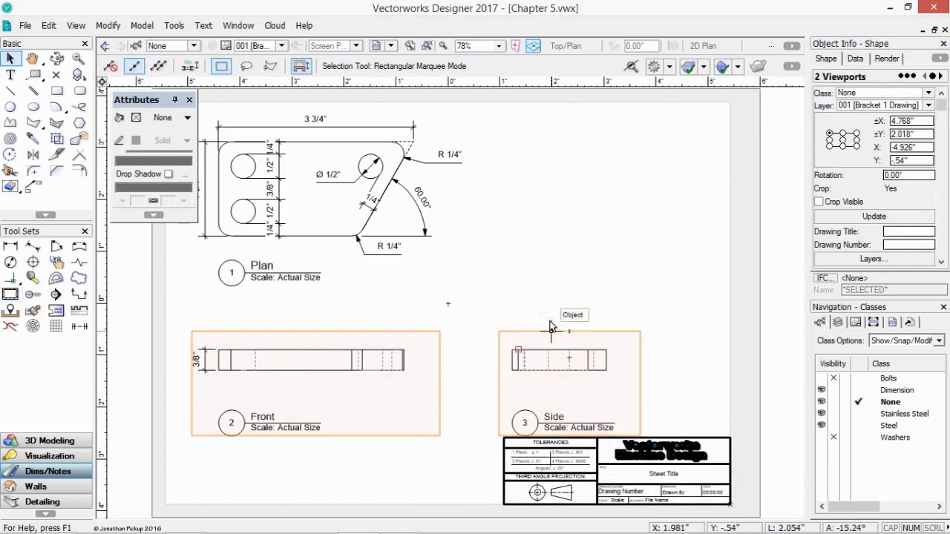
pyautogui.hotkey('shift', 'Up')
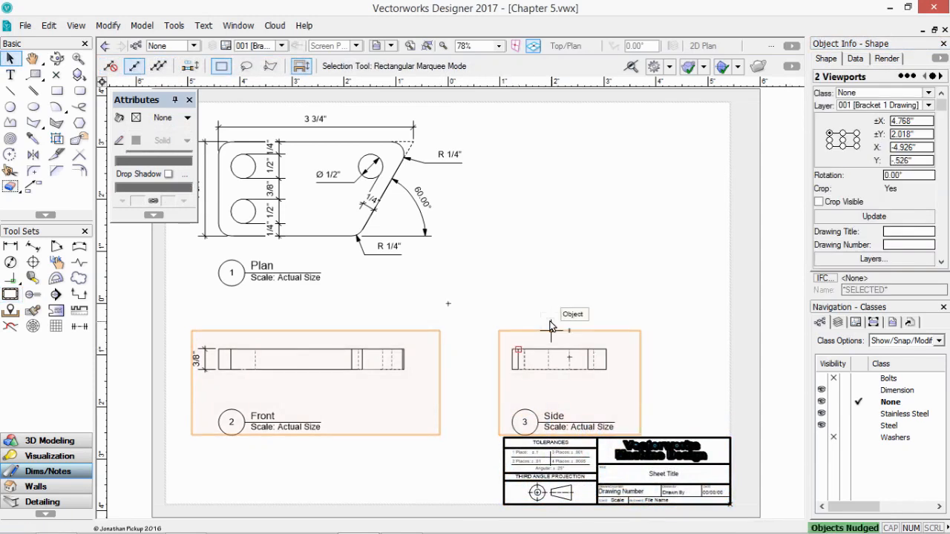
pyautogui.hotkey('shift', 'Up')
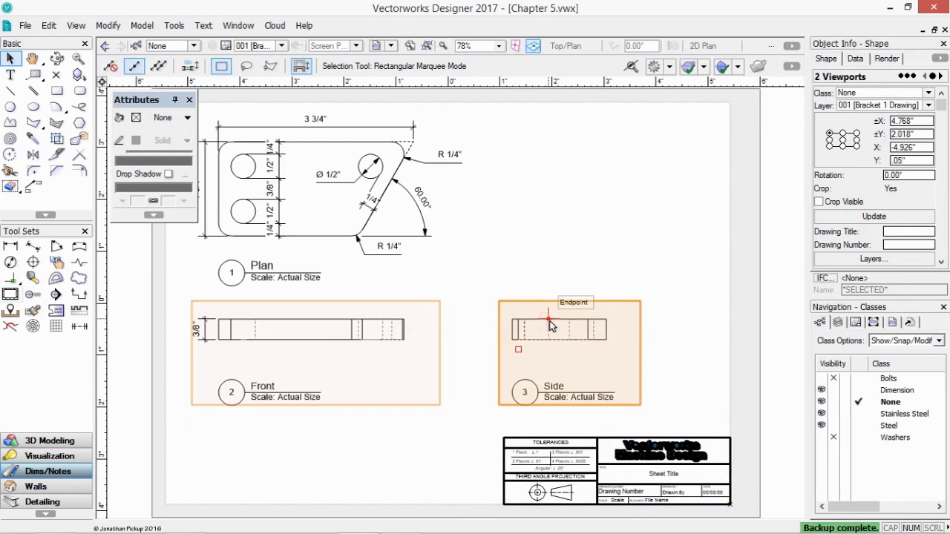
pyautogui.hotkey('shift', 'Down')
pyautogui.hotkey('shift', 'Down')
pyautogui.hotkey('shift', 'Down')
pyautogui.hotkey('shift', 'Down')
pyautogui.hotkey('shift', 'Down')
pyautogui.hotkey('shift', 'Down')
pyautogui.hotkey('shift', 'Down')
pyautogui.hotkey('shift', 'Down')
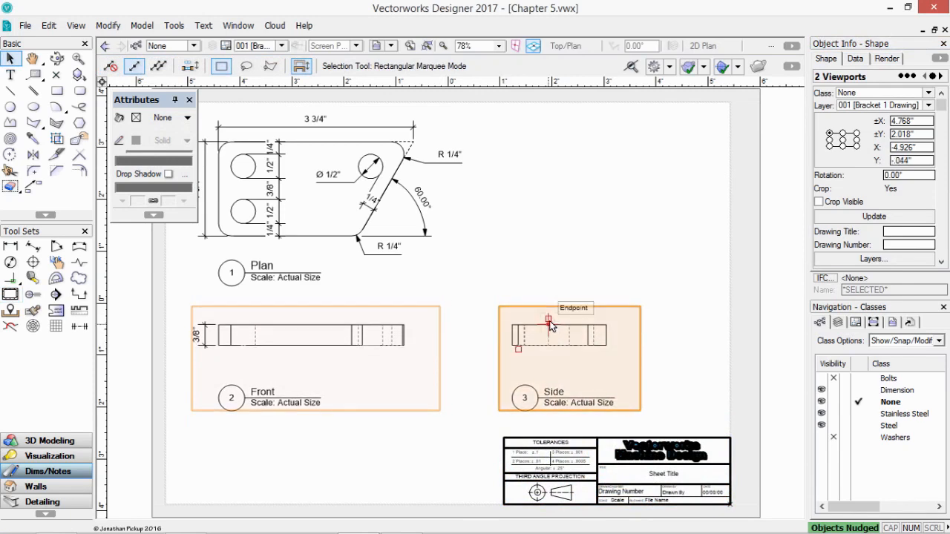